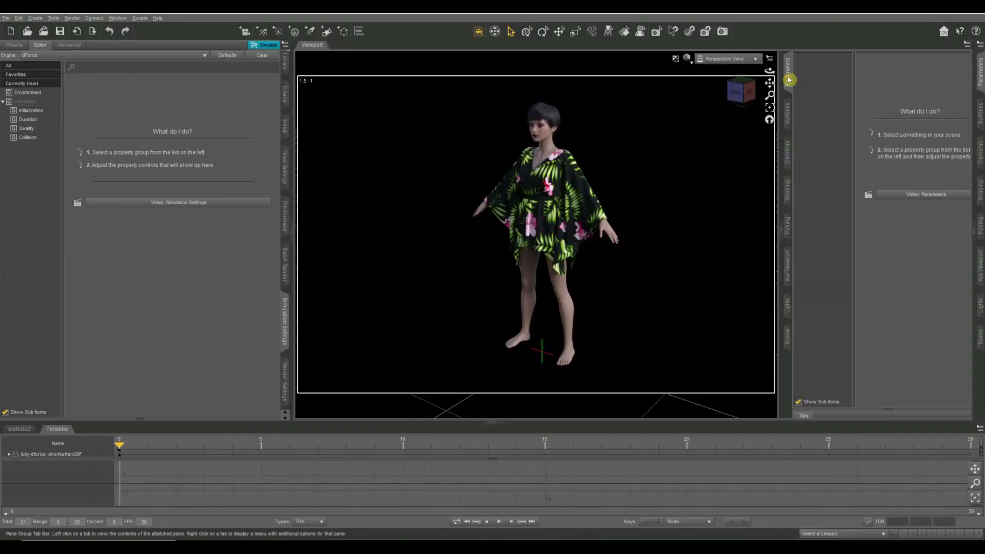
# - Collapse the Parameters pane to widen the viewport, then select and deselect the Genesis 8 Female
pyautogui.click(788, 78)
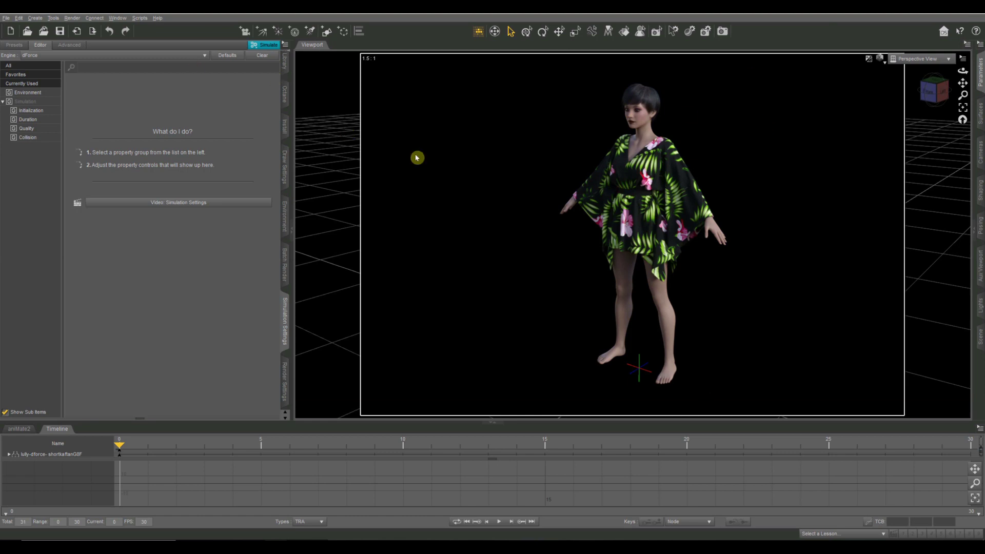
pyautogui.click(640, 191)
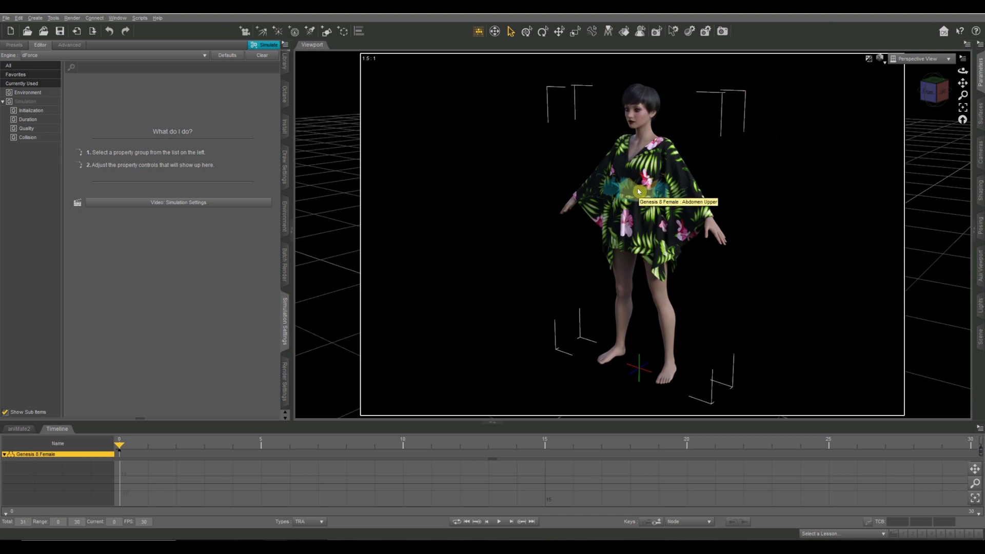
pyautogui.click(502, 179)
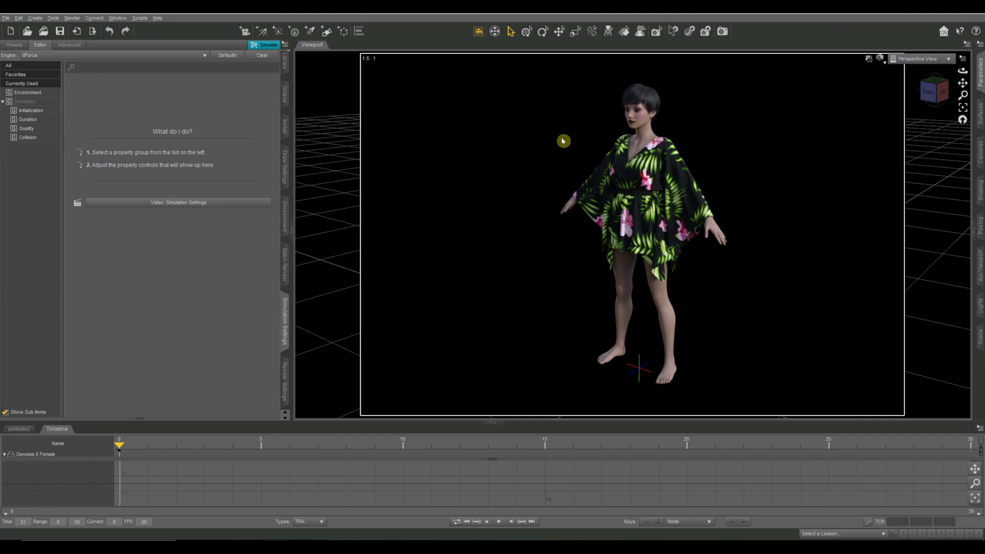
# - Apply the Dance - G8F - 02 pose from Poses > By Function > Dancing to Genesis 8 Female
pyautogui.click(638, 137)
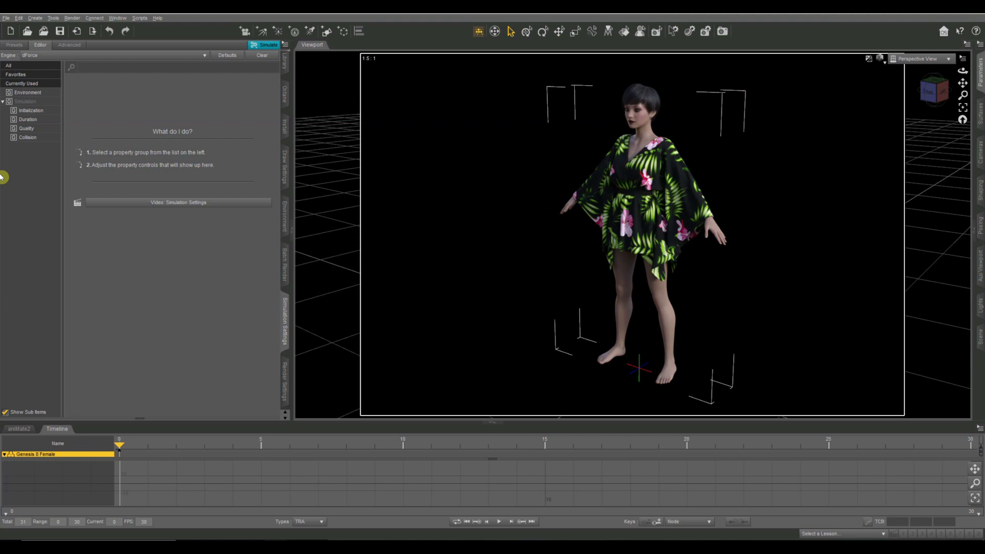
pyautogui.click(284, 72)
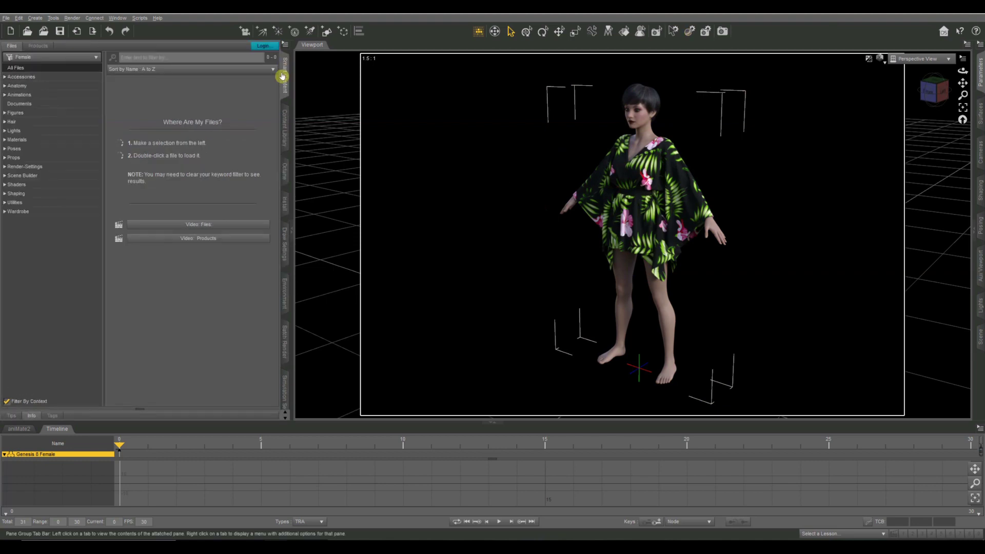
pyautogui.click(13, 148)
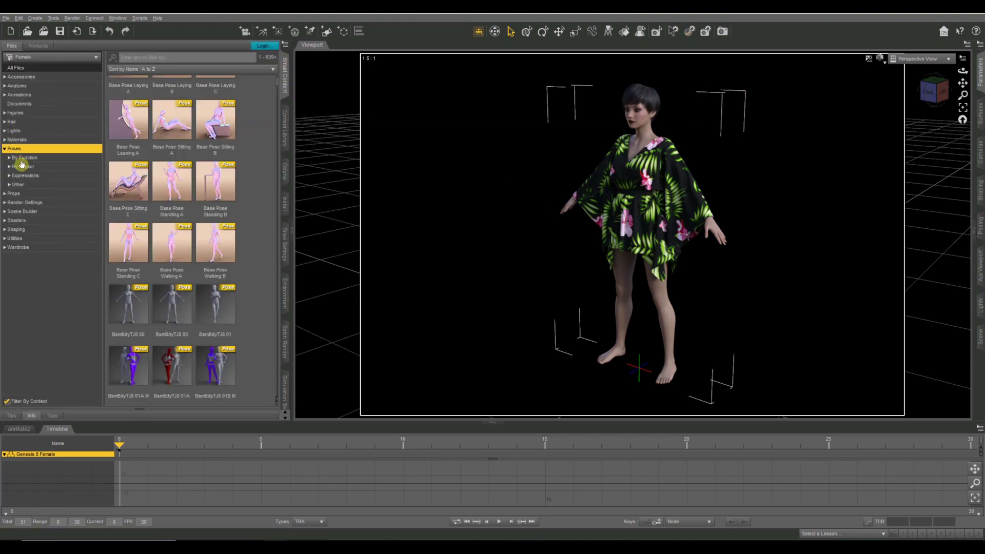
pyautogui.click(21, 158)
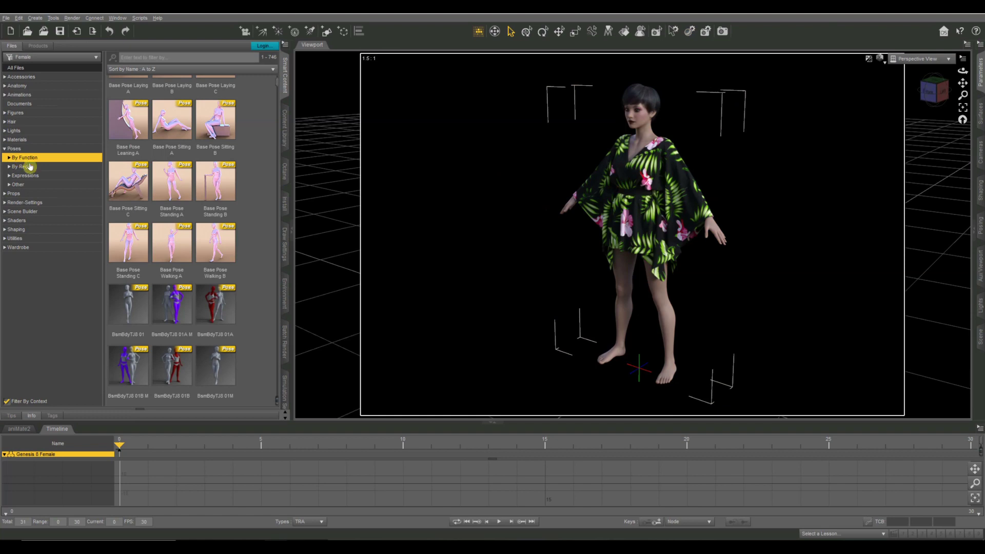
pyautogui.doubleClick(22, 159)
pyautogui.click(26, 176)
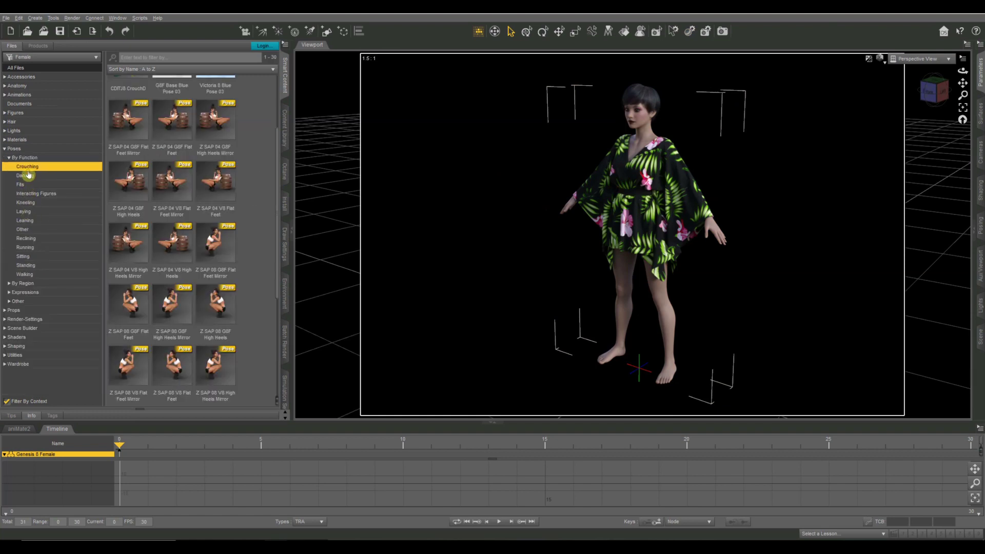
pyautogui.scroll(2, 213, 201)
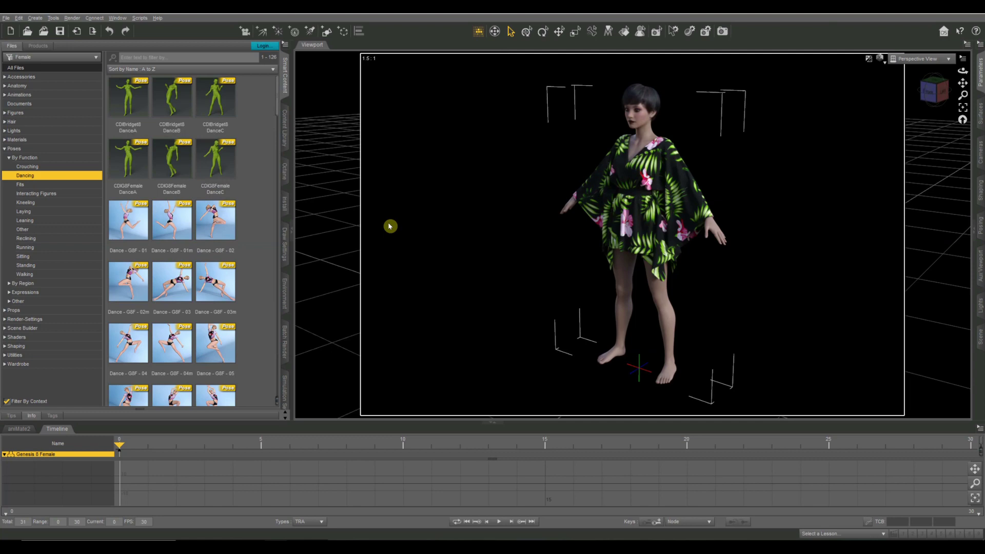
pyautogui.doubleClick(221, 222)
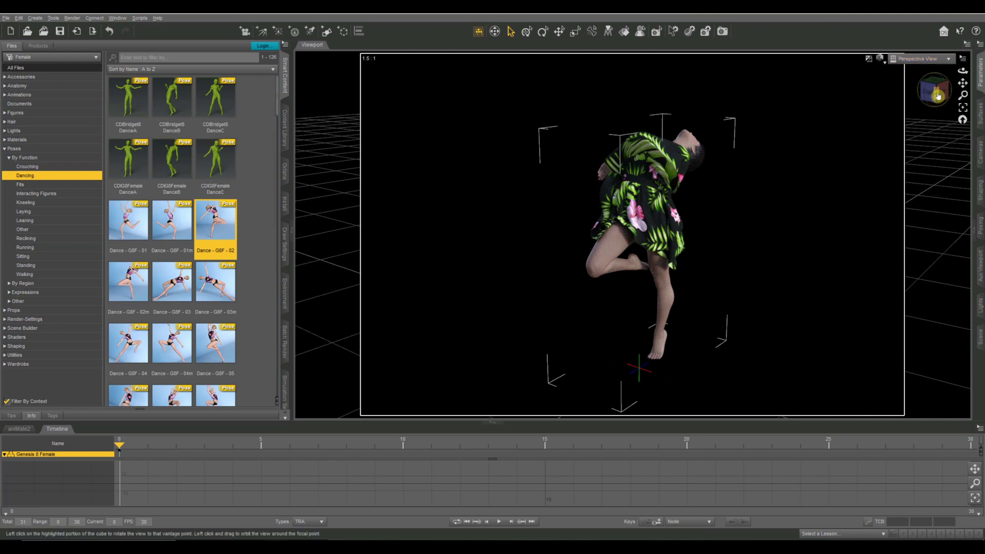
# - Orbit between front, top and right views to check the kaftan on the dance pose
pyautogui.moveTo(938, 95); pyautogui.dragTo(942, 125)
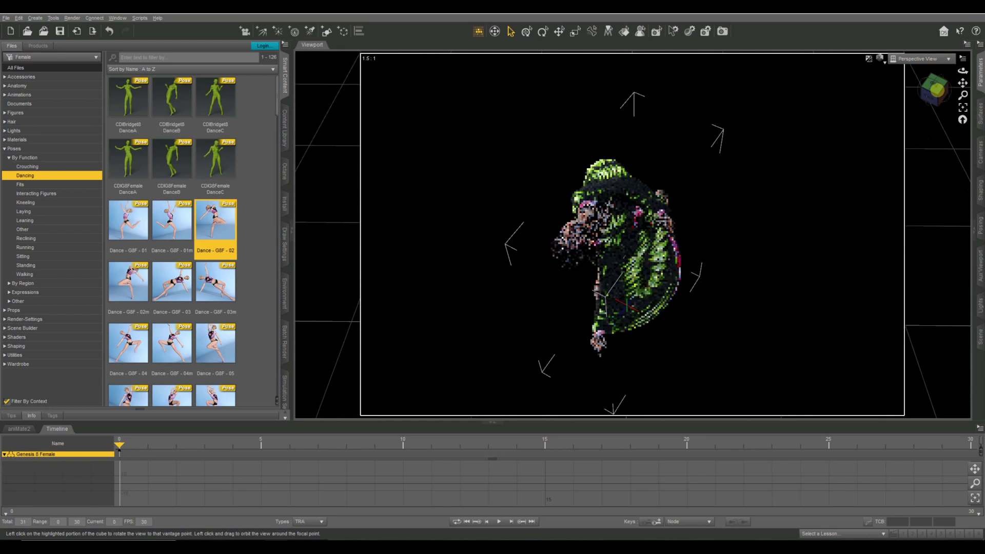
pyautogui.click(935, 97)
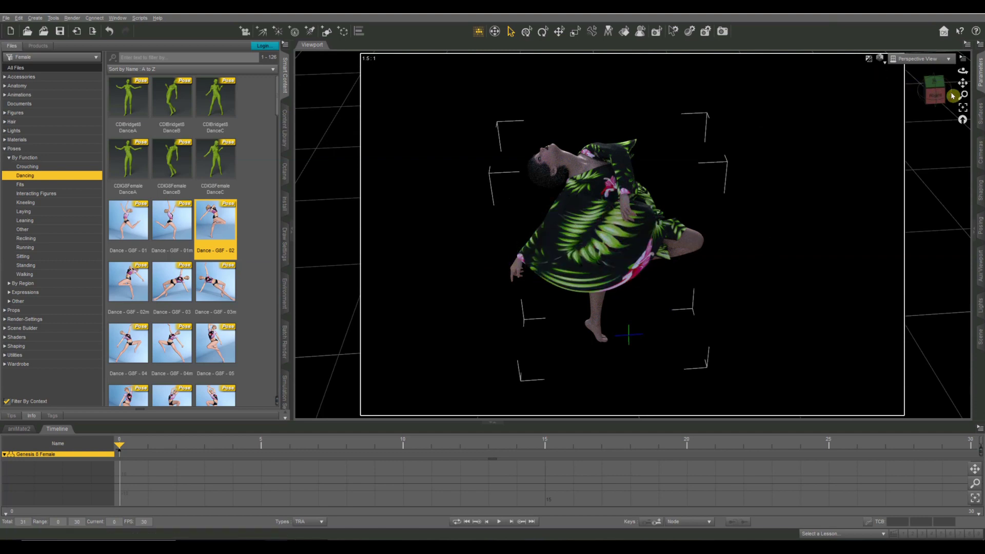
pyautogui.moveTo(952, 96)
pyautogui.mouseDown()
pyautogui.moveTo(833, 90)
pyautogui.moveTo(938, 94)
pyautogui.mouseUp()
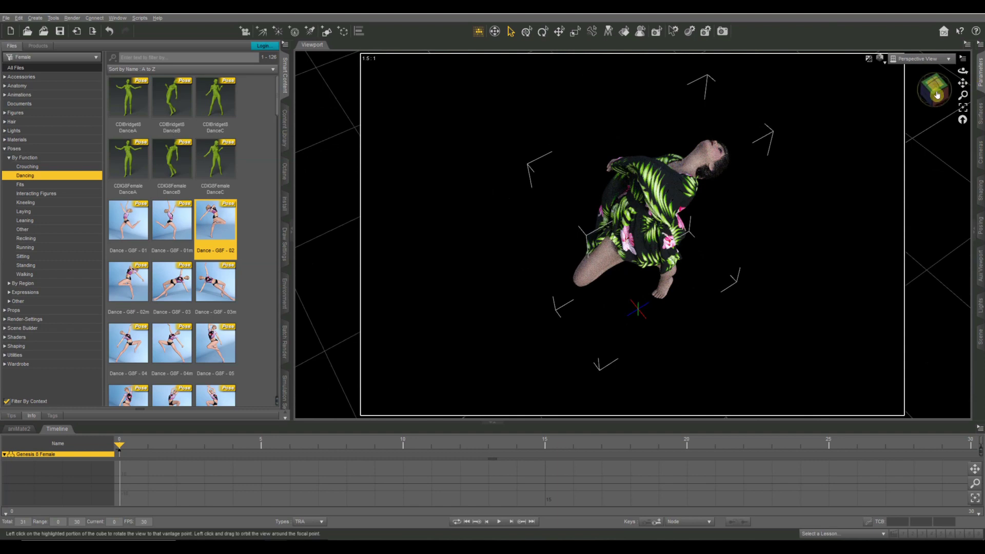
pyautogui.click(822, 223)
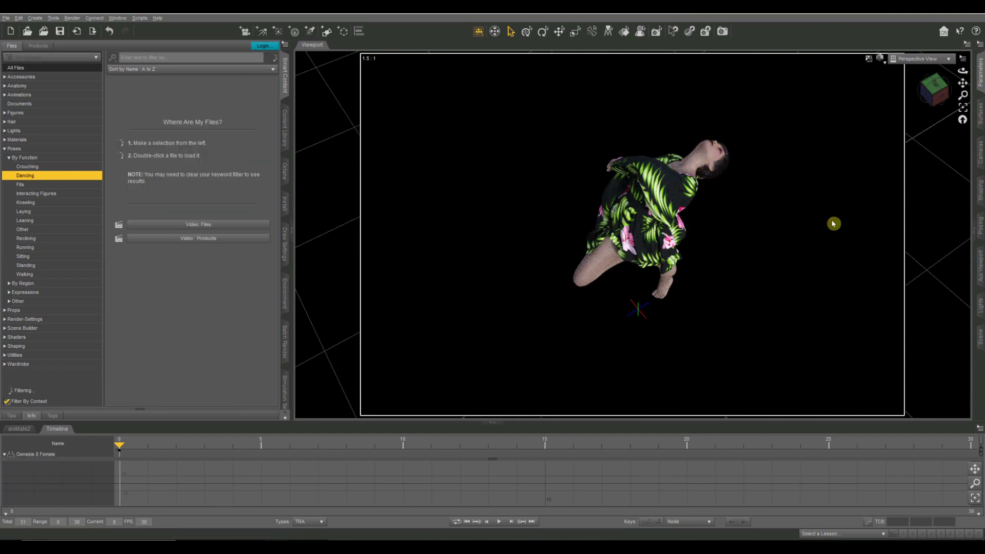
pyautogui.click(927, 74)
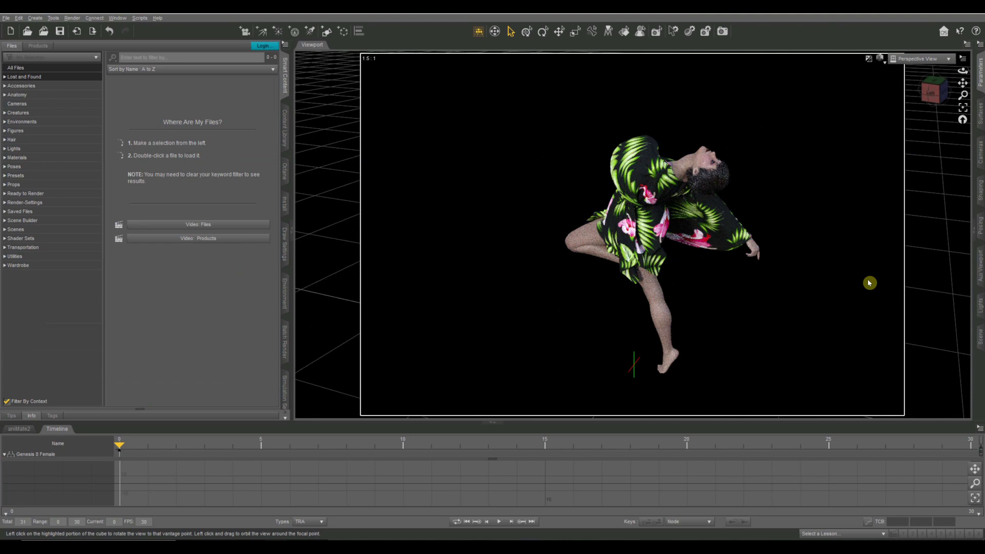
pyautogui.click(926, 92)
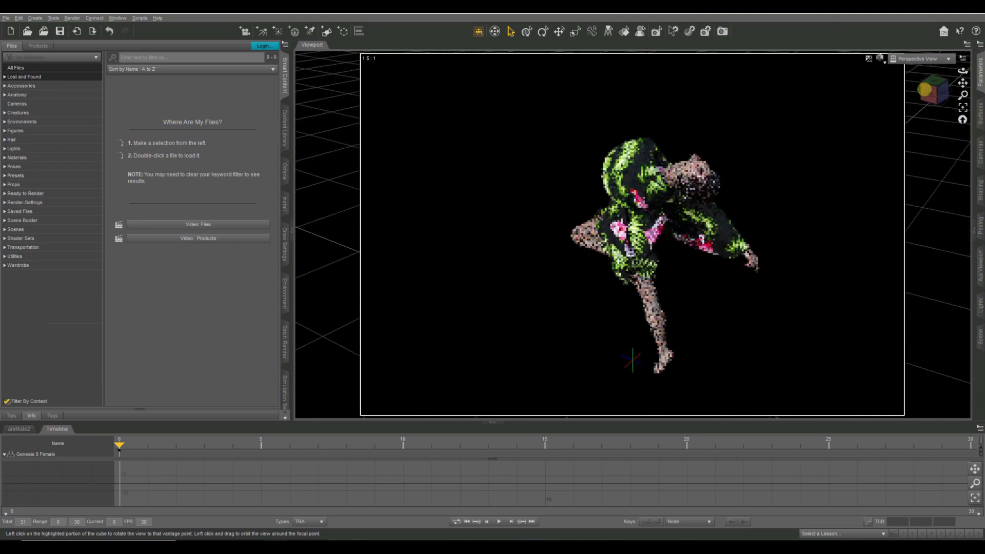
pyautogui.click(925, 91)
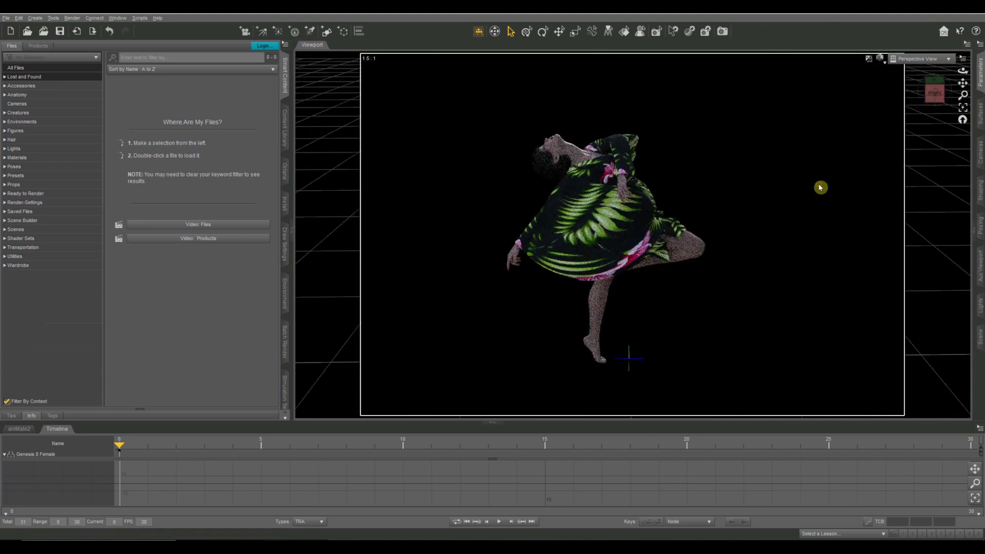
pyautogui.click(935, 97)
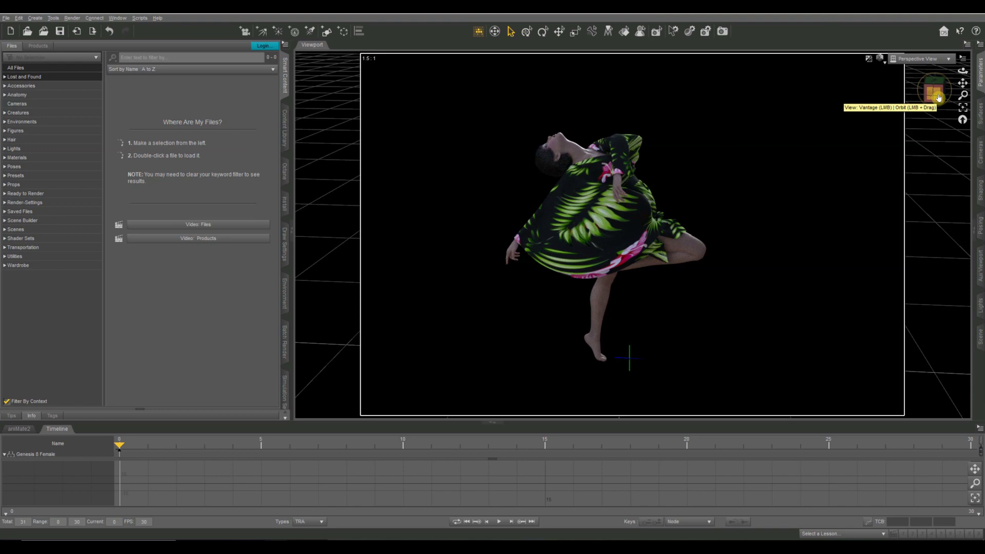
pyautogui.moveTo(938, 98); pyautogui.dragTo(827, 233)
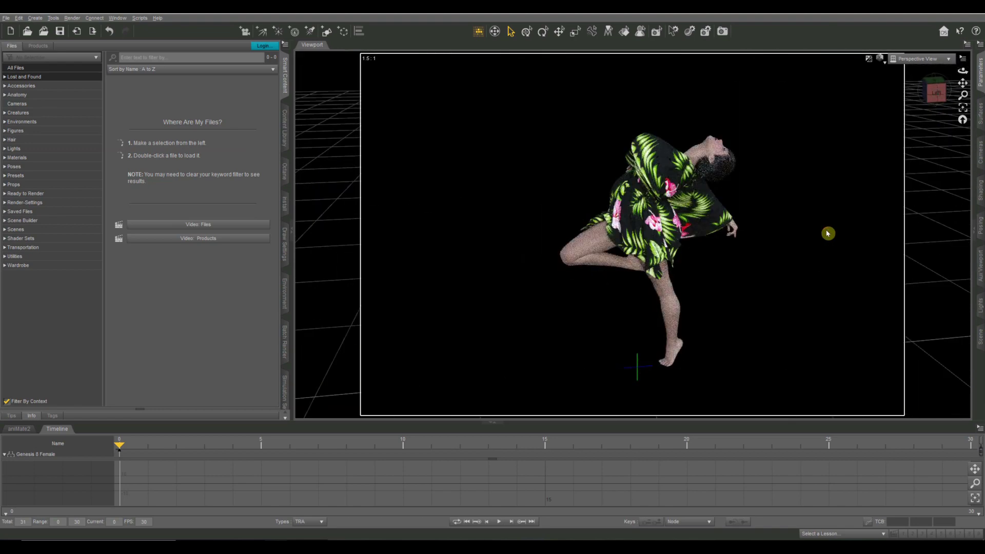
# - Select lully-dforce-shortkaftanG8F and keep dForce as the engine in Simulation Settings
pyautogui.rightClick(650, 219)
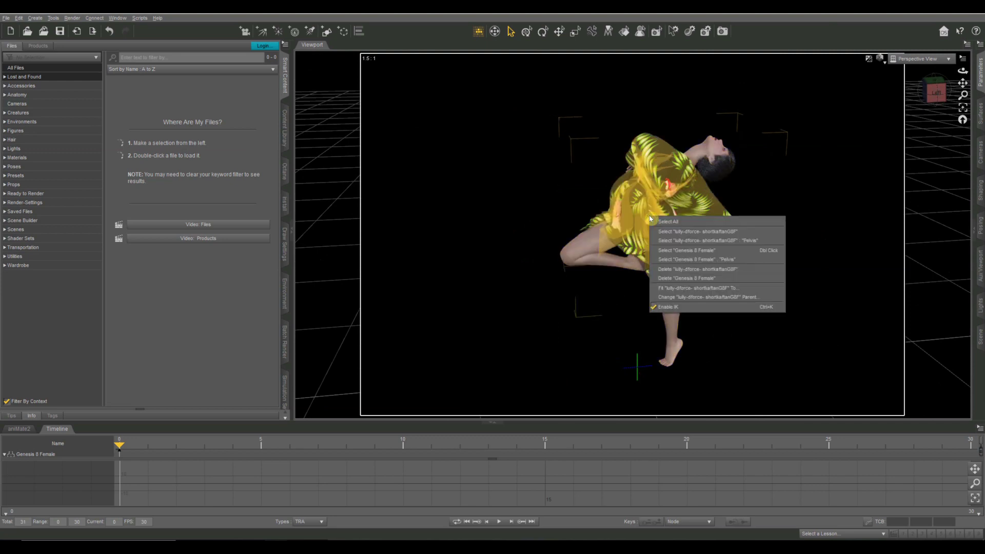
pyautogui.click(675, 232)
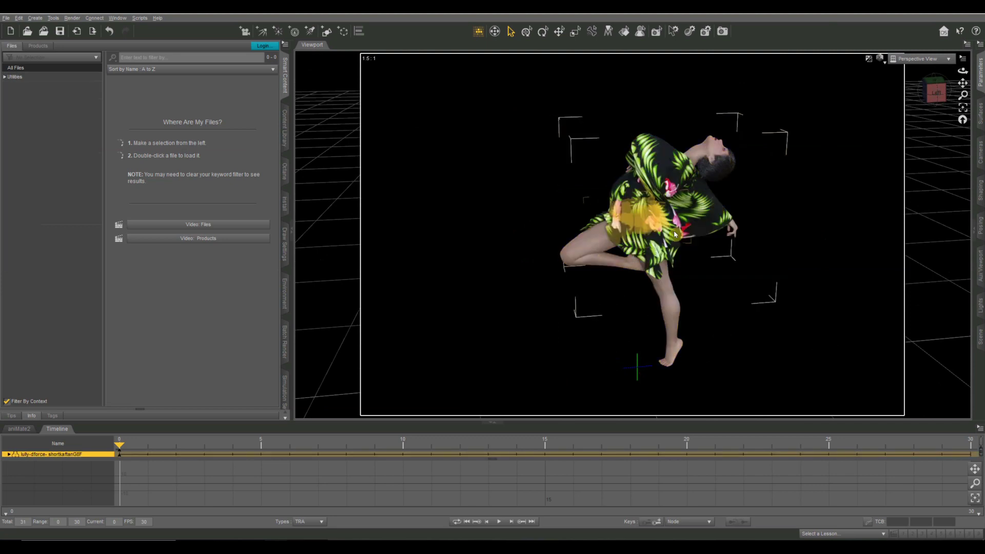
pyautogui.click(285, 129)
pyautogui.click(286, 129)
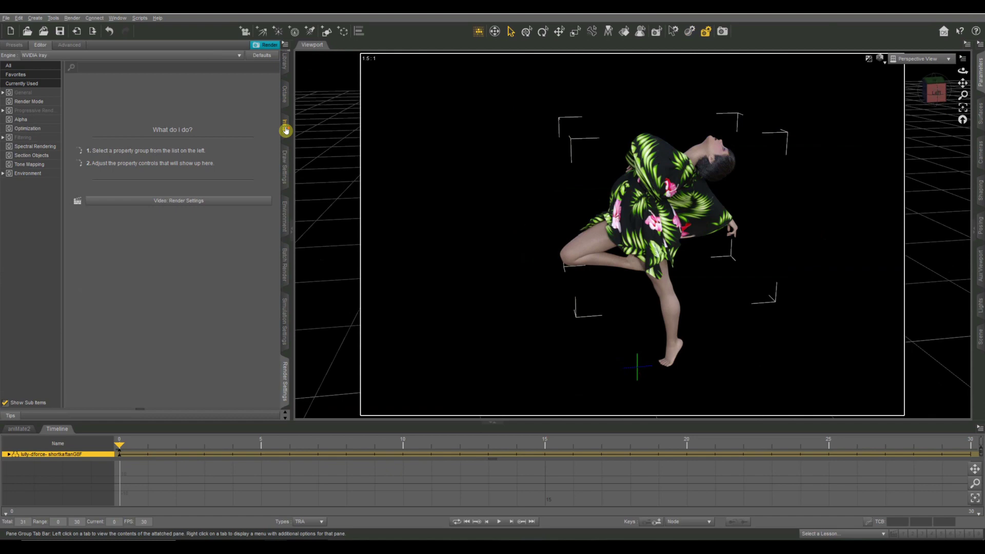
pyautogui.click(285, 319)
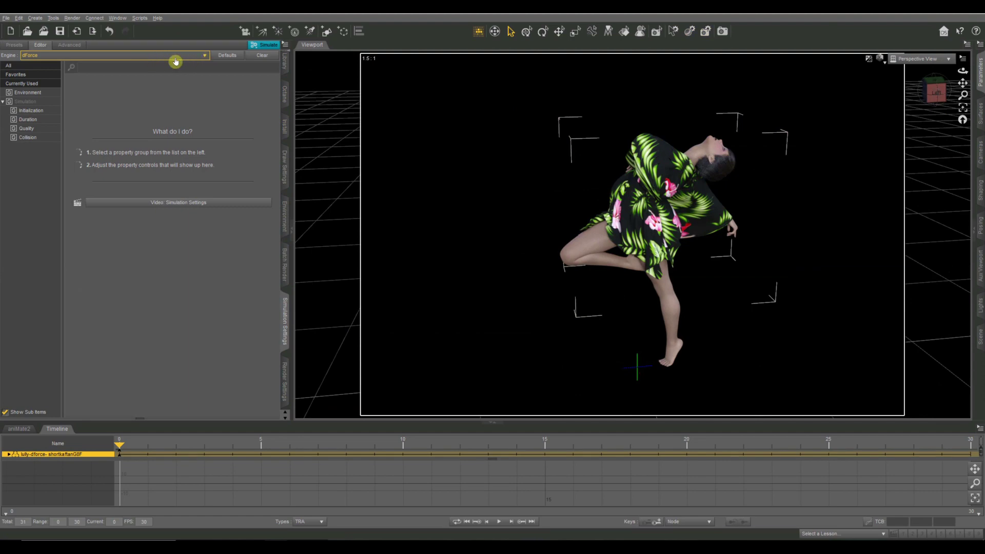
pyautogui.click(204, 56)
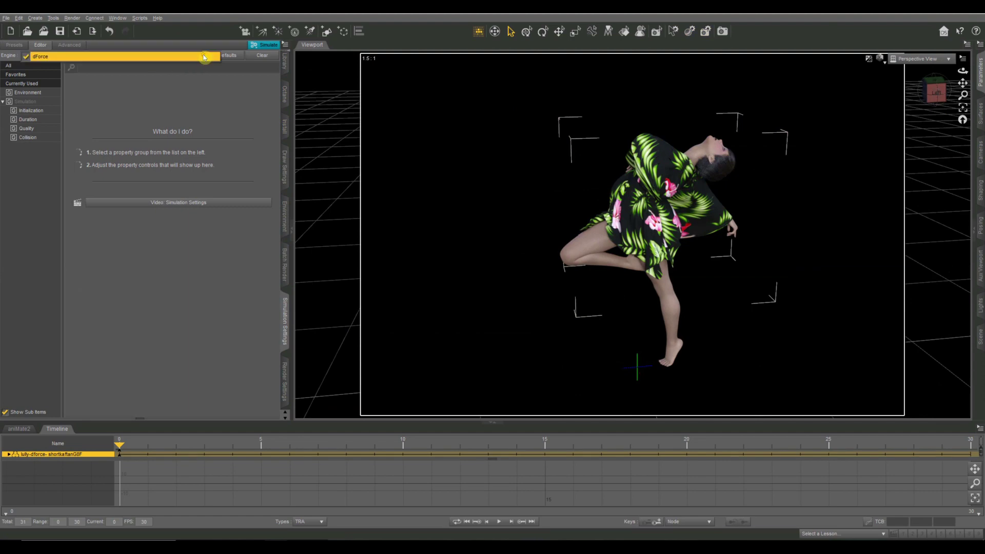
pyautogui.click(204, 57)
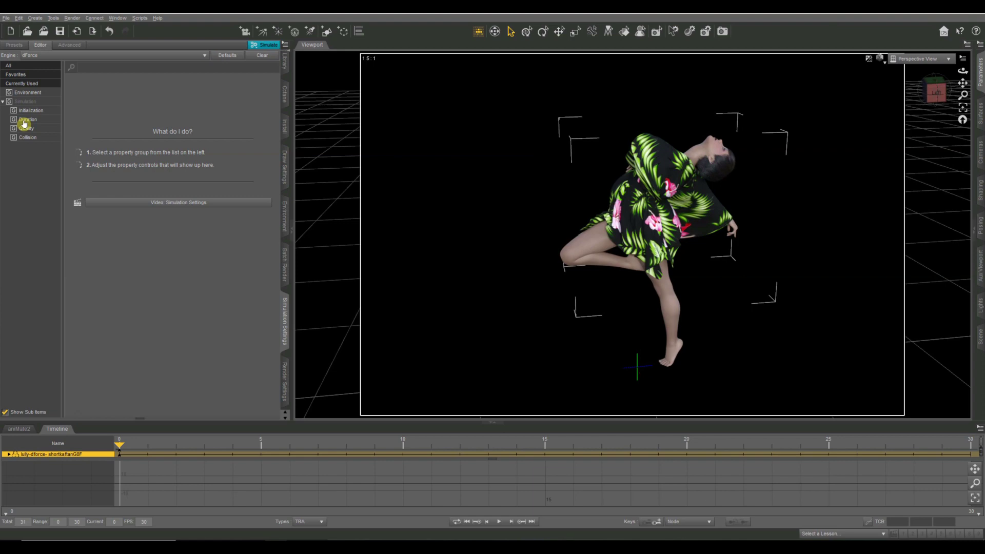
# - Review the Environment and Simulation sections of dForce settings, then orbit and deselect
pyautogui.click(29, 92)
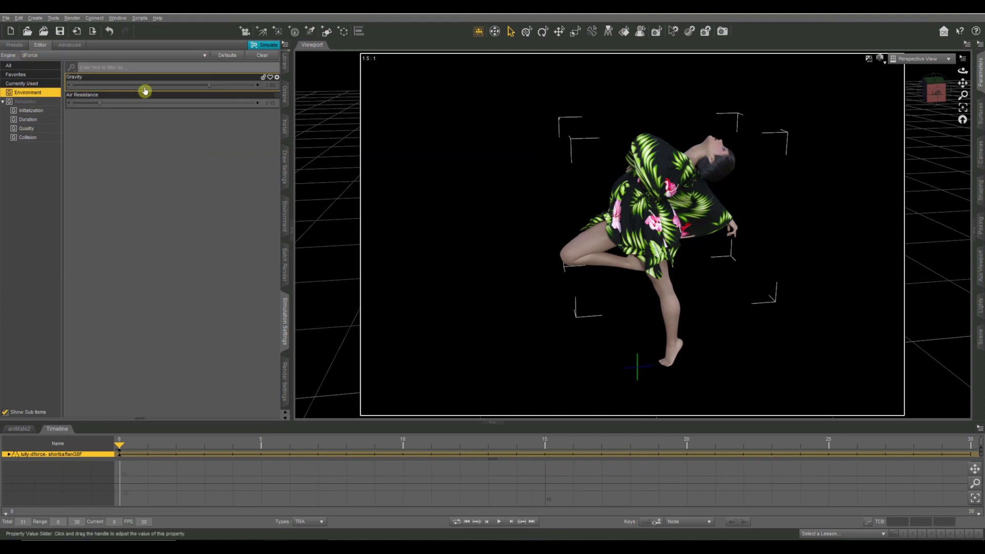
pyautogui.click(27, 102)
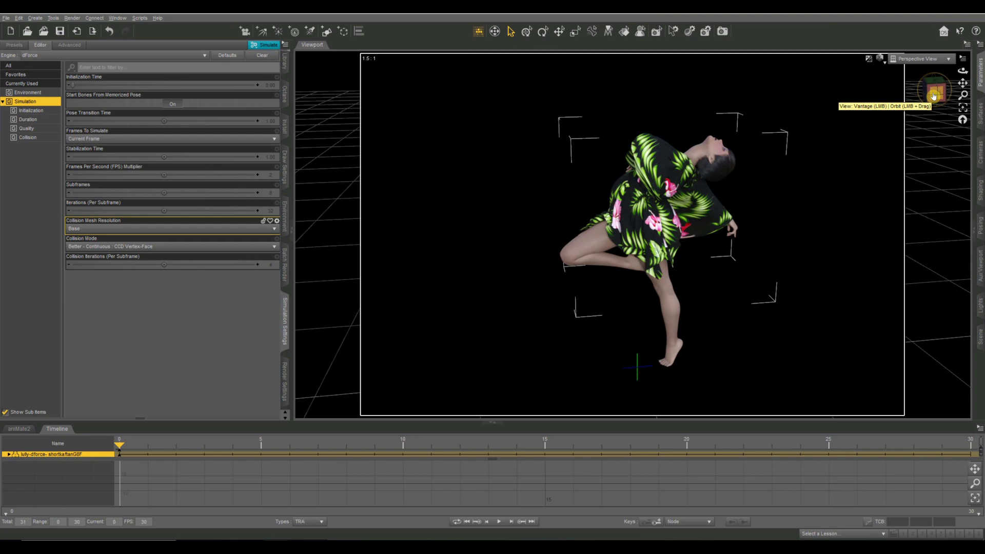
pyautogui.moveTo(933, 95); pyautogui.dragTo(934, 93)
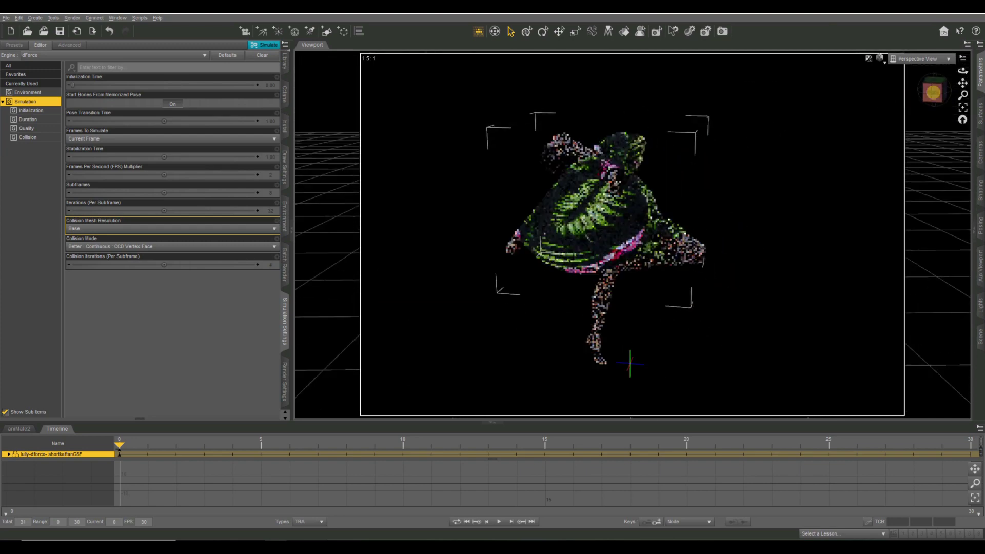
pyautogui.click(837, 211)
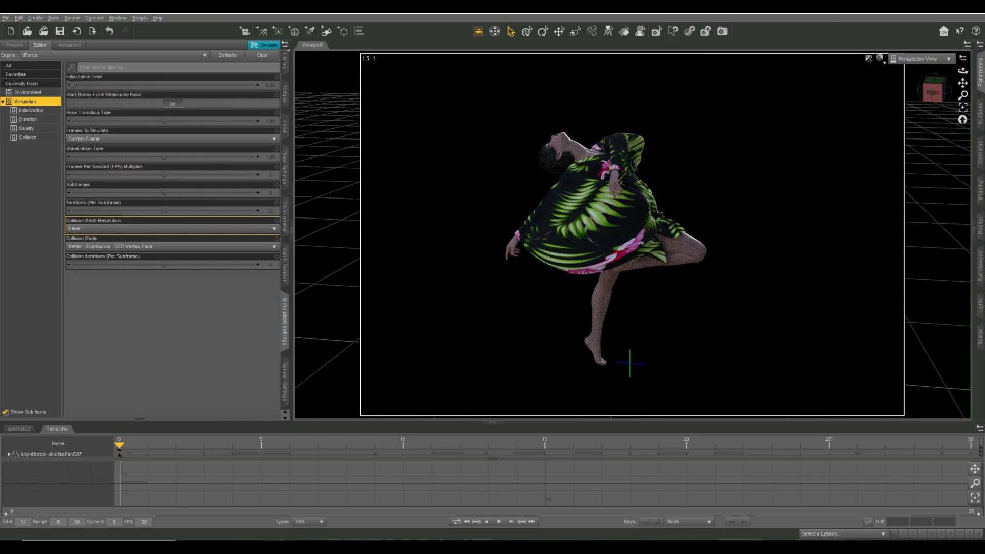
# - Add a new camera to the scene and switch the viewport to look through it
pyautogui.click(245, 32)
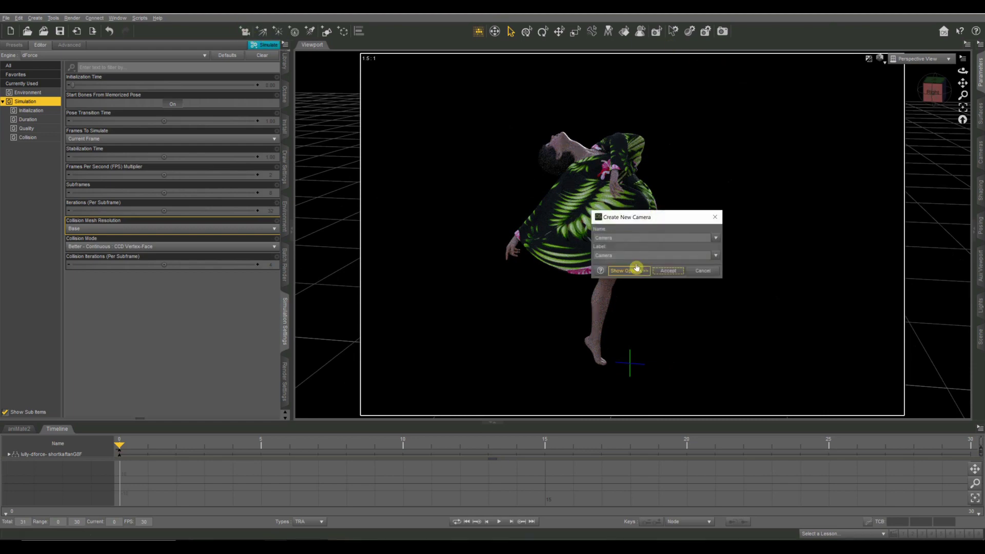
pyautogui.click(668, 271)
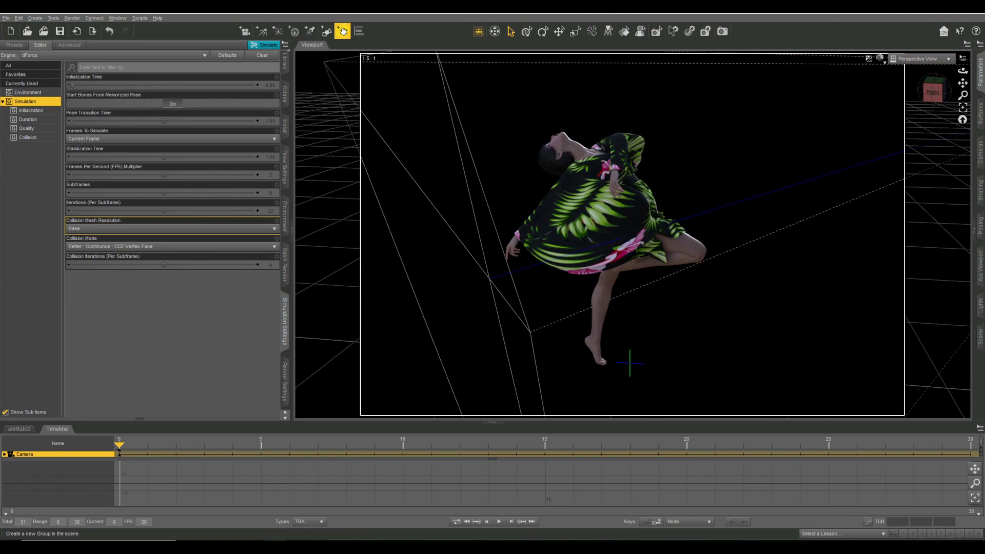
pyautogui.click(938, 61)
pyautogui.click(926, 130)
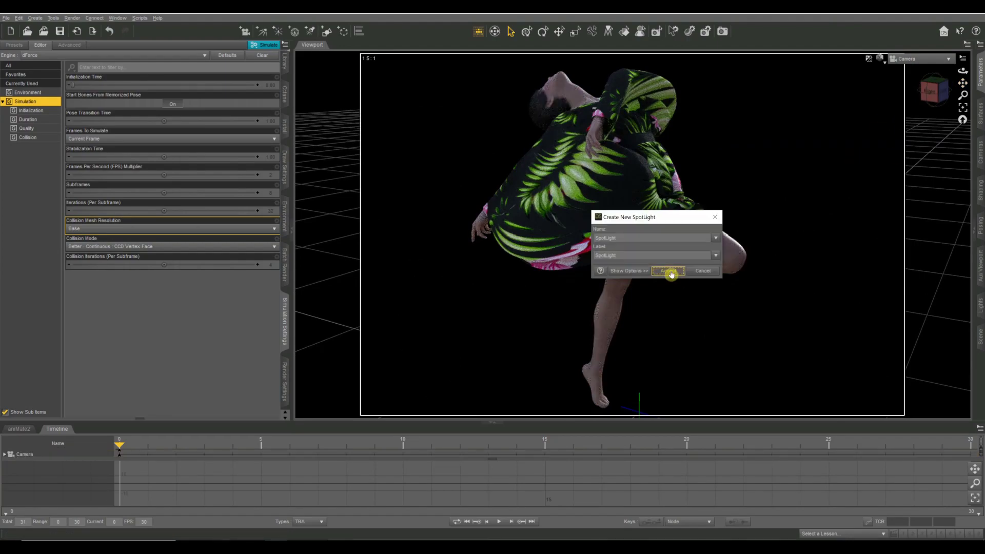
# - Create the new SpotLight and aim it down at the figure from its own view
pyautogui.click(668, 270)
pyautogui.click(918, 59)
pyautogui.click(919, 140)
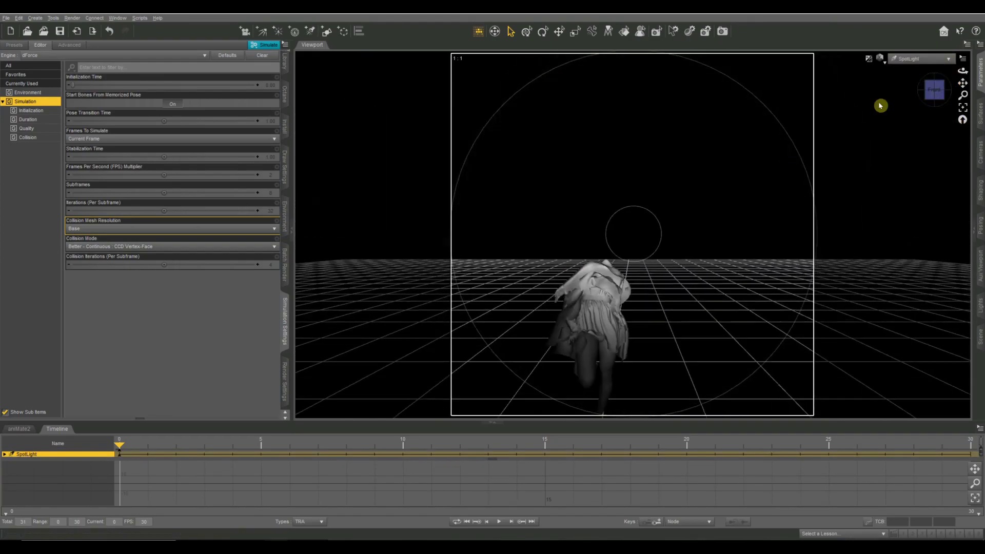
pyautogui.moveTo(881, 106); pyautogui.dragTo(974, 81)
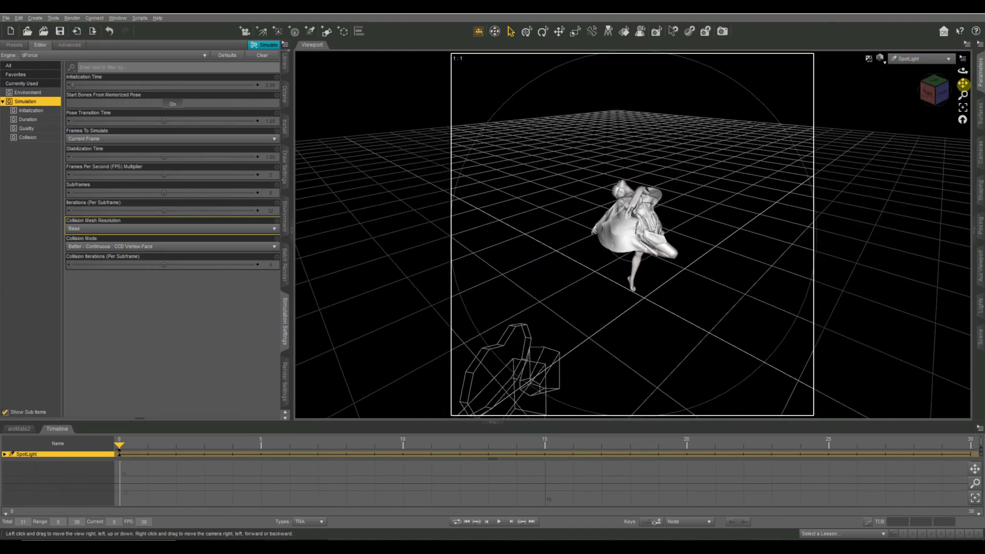
# - Back in Camera view, raise the SpotLight's Luminous Flux in its light settings
pyautogui.click(921, 59)
pyautogui.click(896, 139)
pyautogui.click(980, 308)
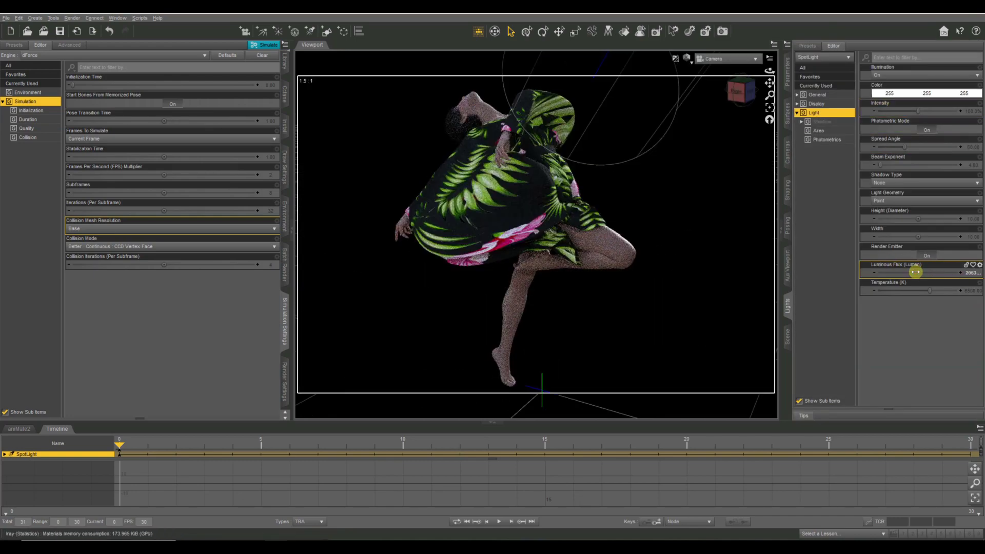
pyautogui.moveTo(916, 272); pyautogui.dragTo(920, 272)
# - Re-aim the spotlight toward the floor and return to the scene camera view
pyautogui.click(728, 58)
pyautogui.click(731, 67)
pyautogui.moveTo(770, 83); pyautogui.dragTo(771, 86)
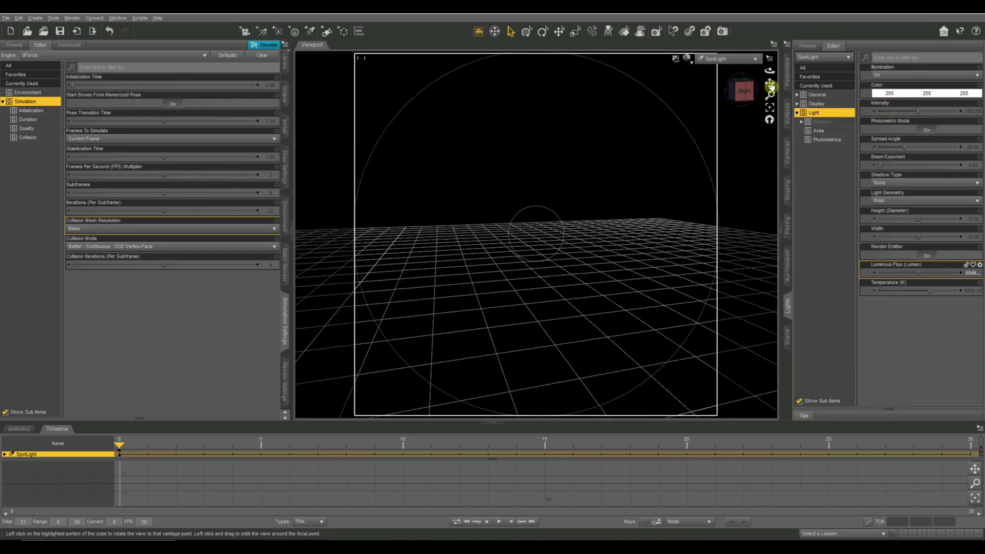
pyautogui.click(728, 59)
pyautogui.click(726, 66)
# - Aim the spotlight at the dancer, return to Camera view and review the light settings
pyautogui.click(728, 58)
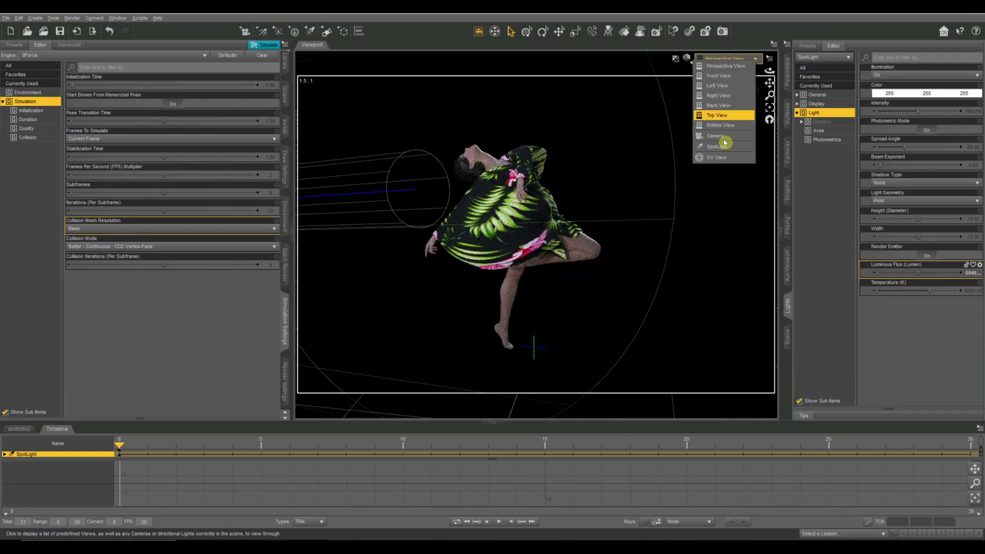
pyautogui.click(720, 136)
pyautogui.click(728, 59)
pyautogui.click(717, 146)
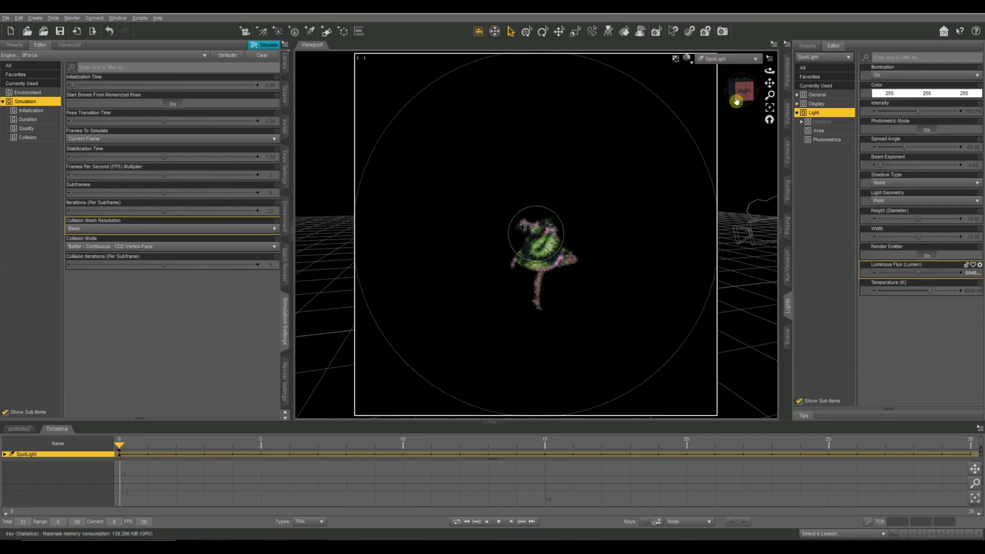
pyautogui.moveTo(770, 83); pyautogui.dragTo(766, 84)
pyautogui.click(728, 58)
pyautogui.click(730, 138)
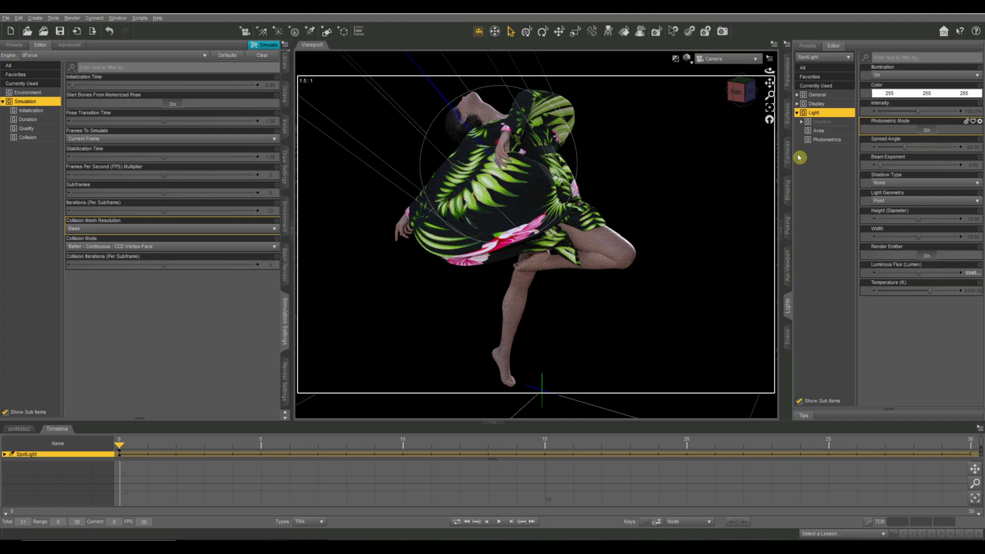
pyautogui.click(819, 158)
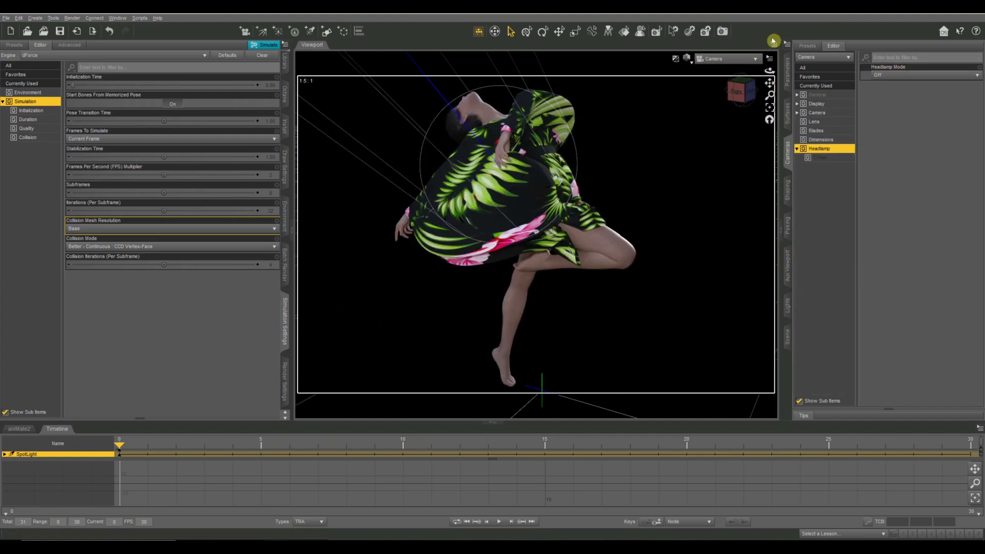
pyautogui.click(788, 306)
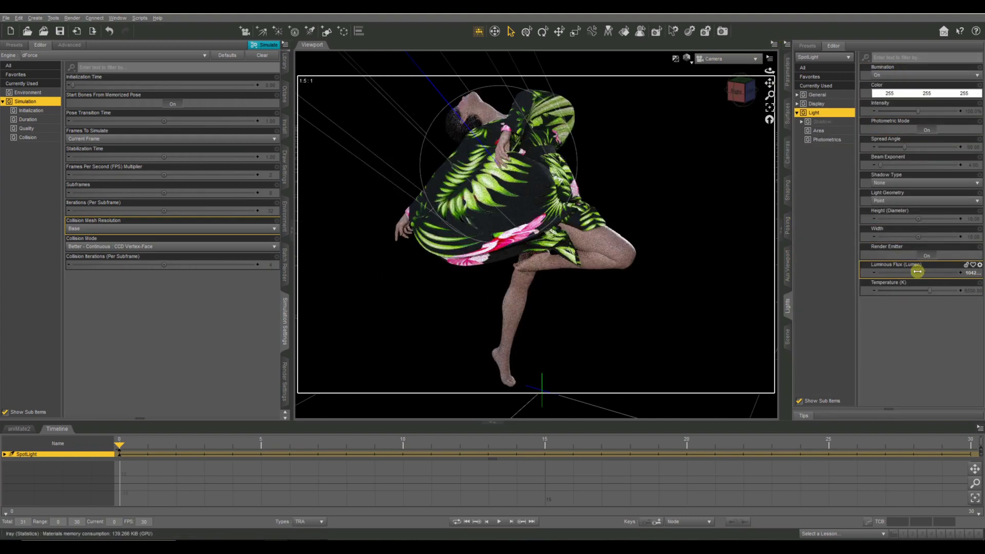
# - Deselect the SpotLight by clicking empty viewport space
pyautogui.click(682, 211)
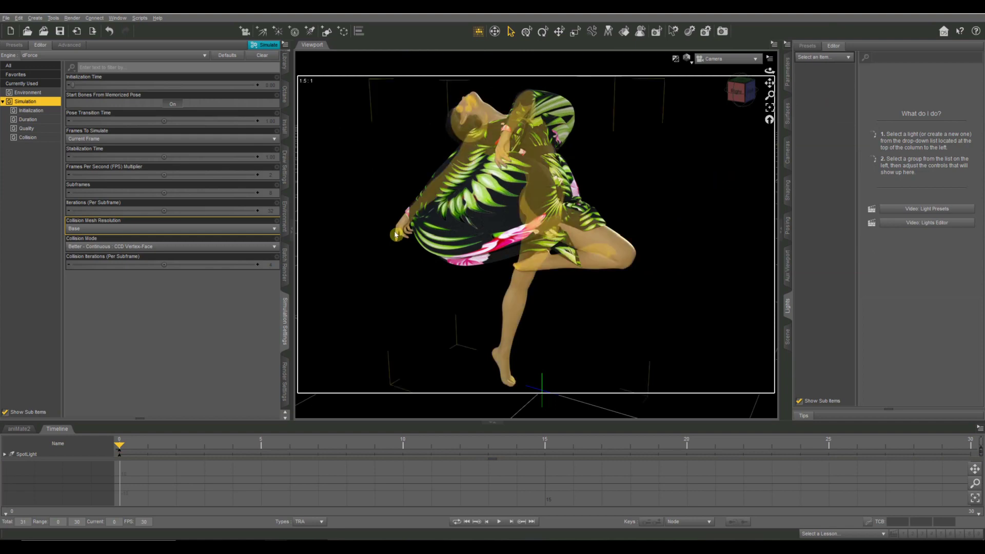
# - Try the figure's selection options, selecting everything, then clearing and reselecting Genesis 8 Female
pyautogui.click(494, 221)
pyautogui.rightClick(495, 221)
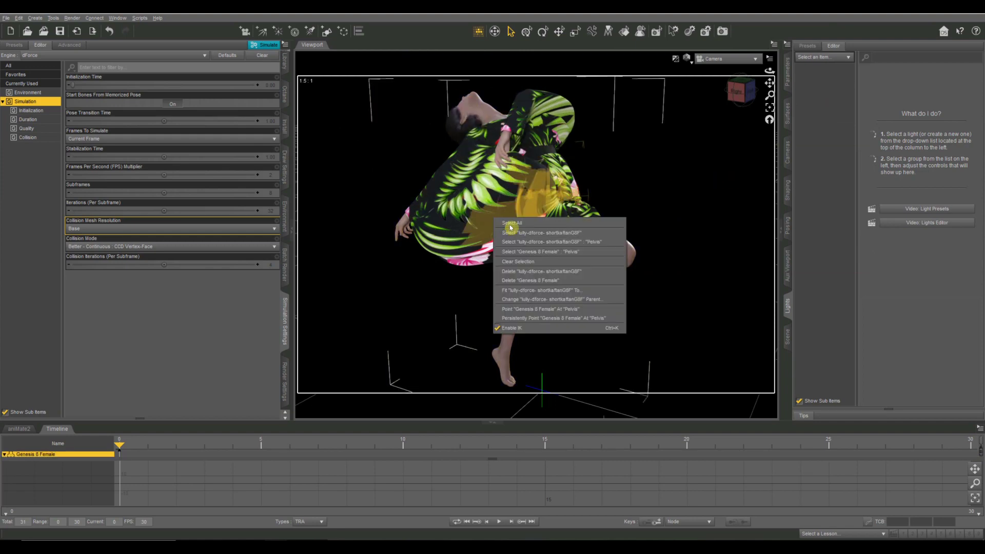
pyautogui.click(442, 196)
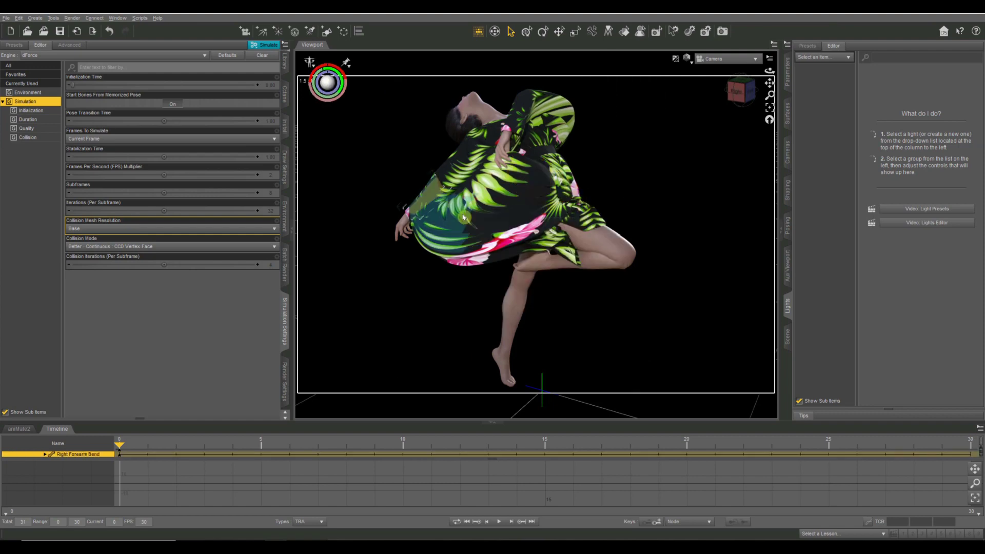
pyautogui.rightClick(484, 213)
pyautogui.click(508, 220)
pyautogui.click(740, 191)
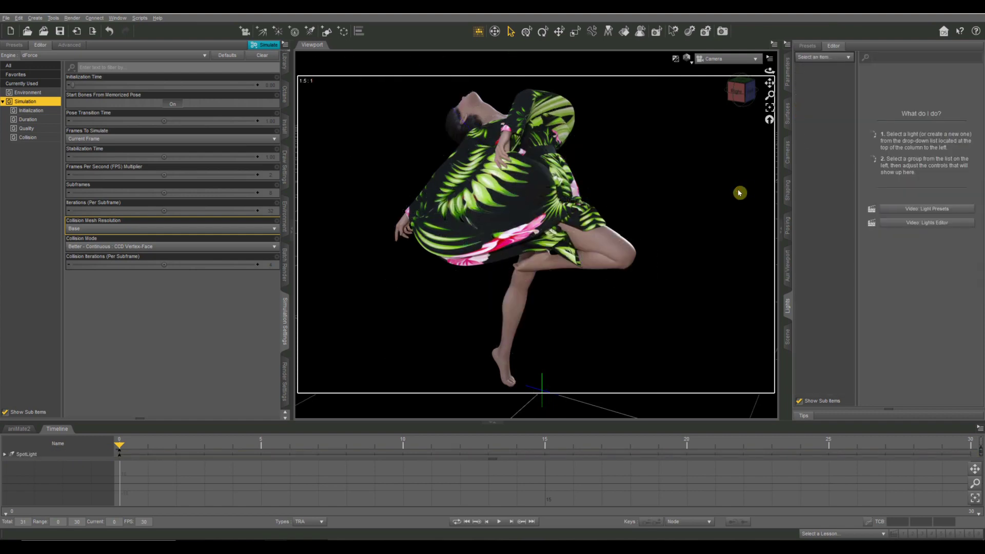
pyautogui.click(473, 214)
# - Select lully-dforce-shortkaftanG8F from the right-click menu and try Simulate
pyautogui.click(400, 185)
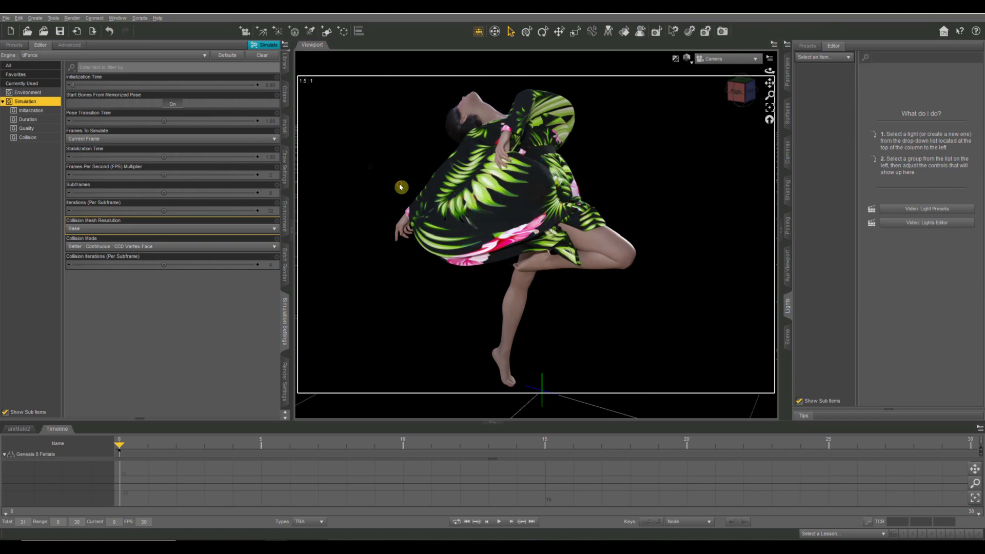
pyautogui.rightClick(481, 191)
pyautogui.click(499, 206)
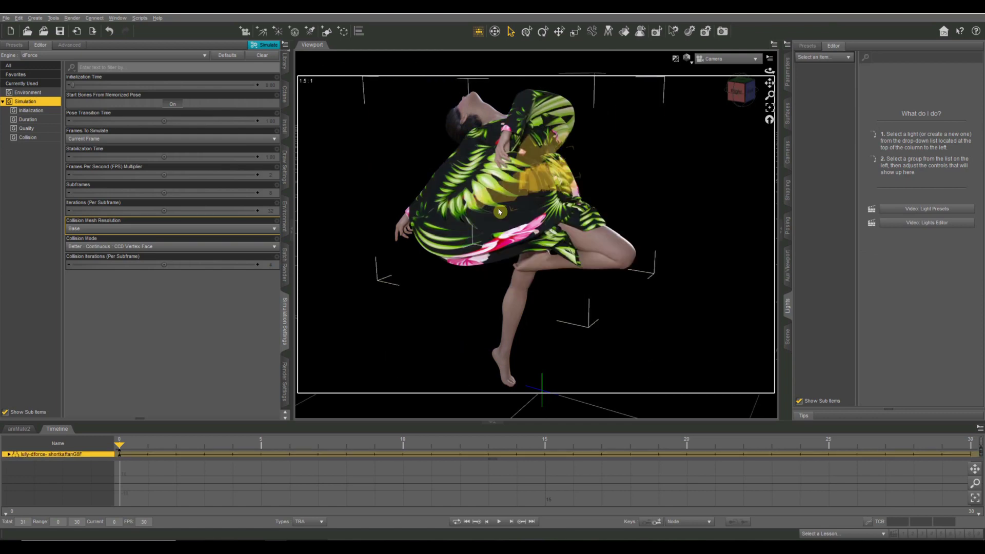
pyautogui.click(264, 49)
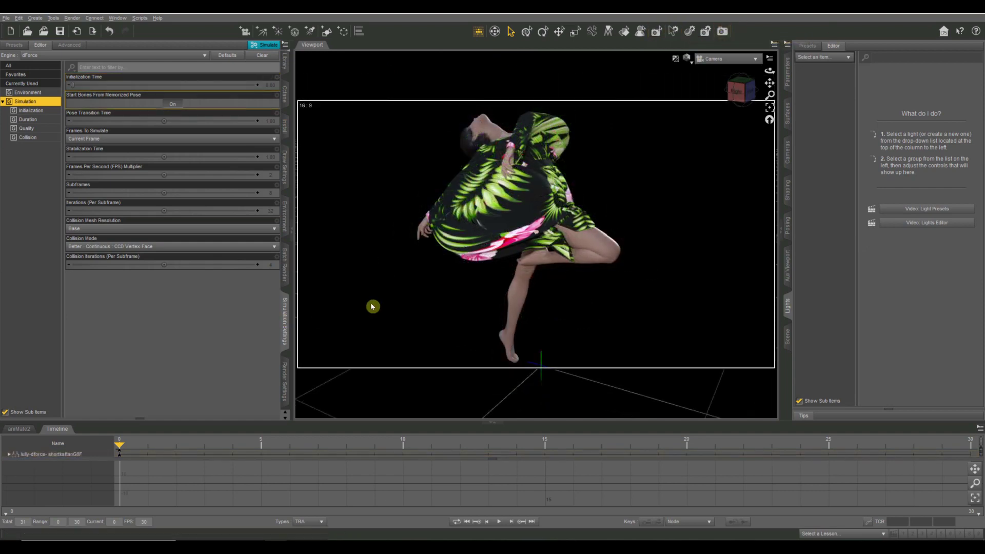
pyautogui.rightClick(500, 222)
# - Select the kaftan and run the dForce Simulate, restarting it once to drape the cloth
pyautogui.click(512, 235)
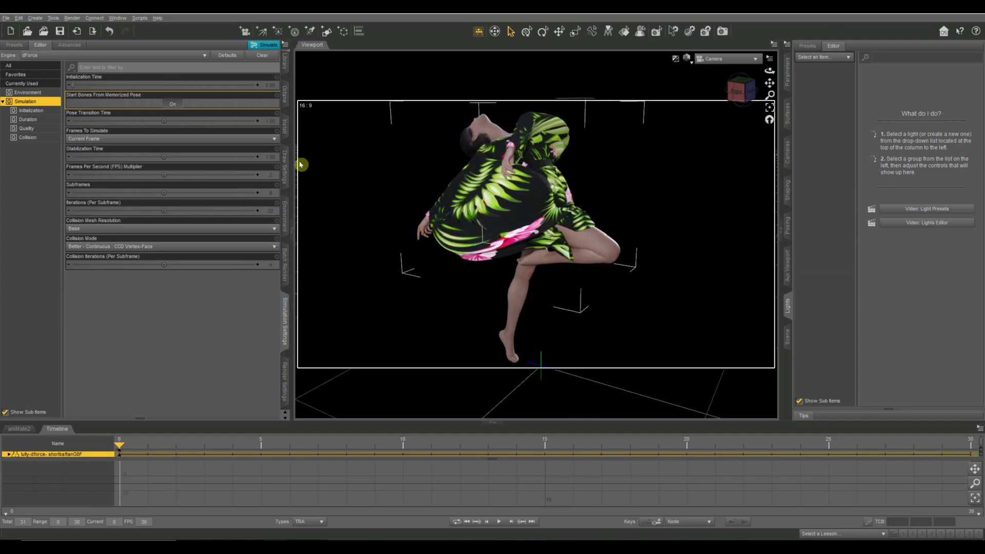
pyautogui.click(262, 47)
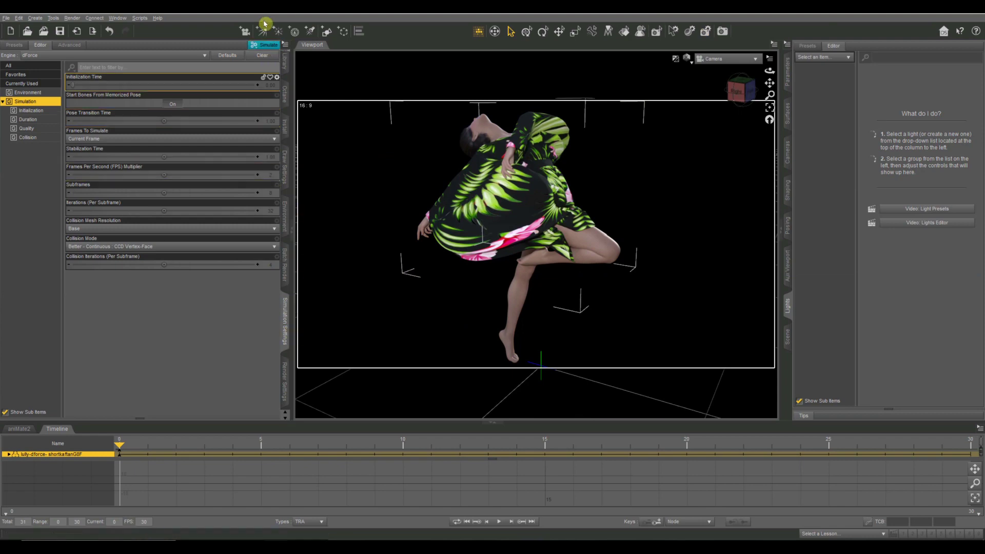
pyautogui.click(268, 45)
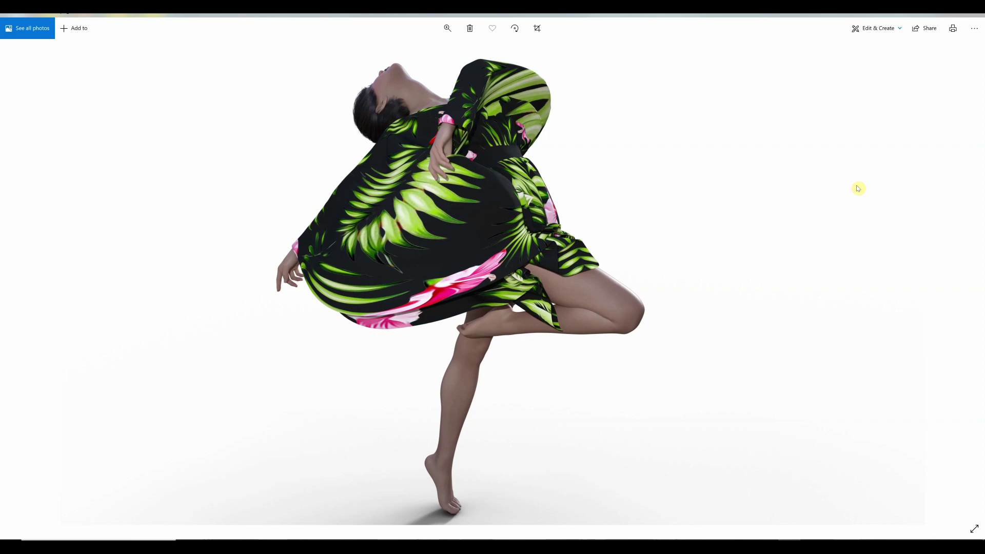
# - Advance Photos from the before render to the after-simulation render of the dancer's floral kaftan
pyautogui.press('Right')
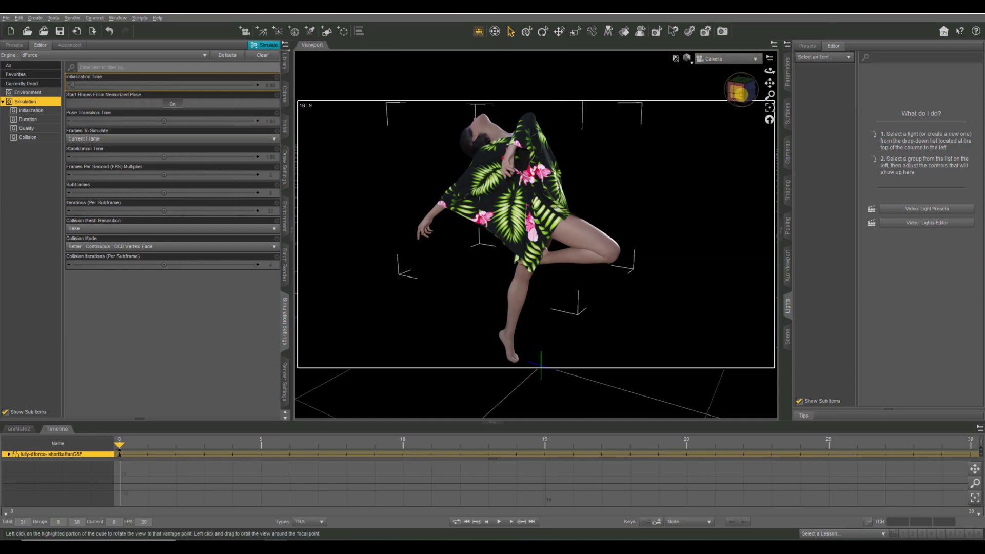
# - Orbit the view cube around the dancer to check the draped kaftan from the left, above and front
pyautogui.moveTo(738, 91); pyautogui.dragTo(739, 93)
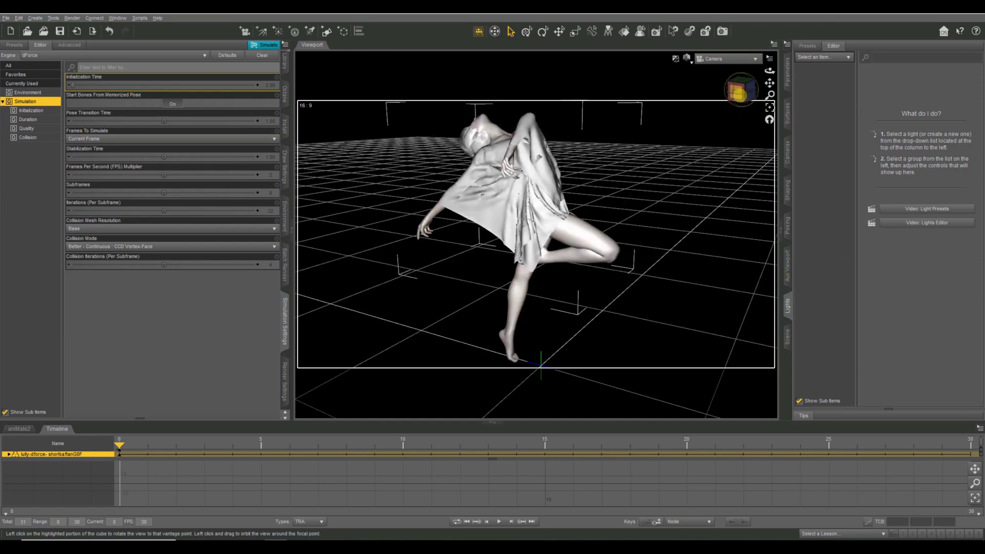
pyautogui.click(738, 93)
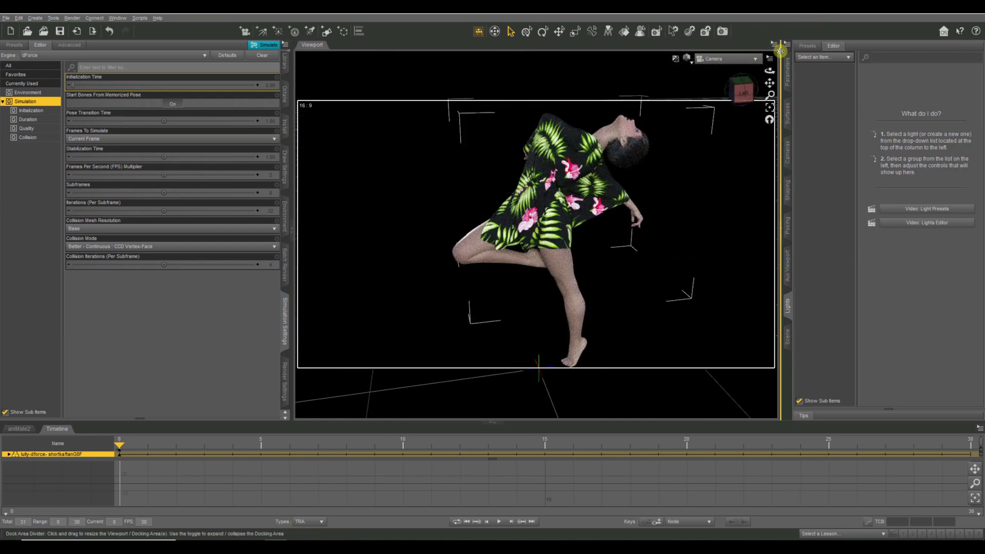
pyautogui.moveTo(743, 90); pyautogui.dragTo(743, 95)
pyautogui.click(743, 92)
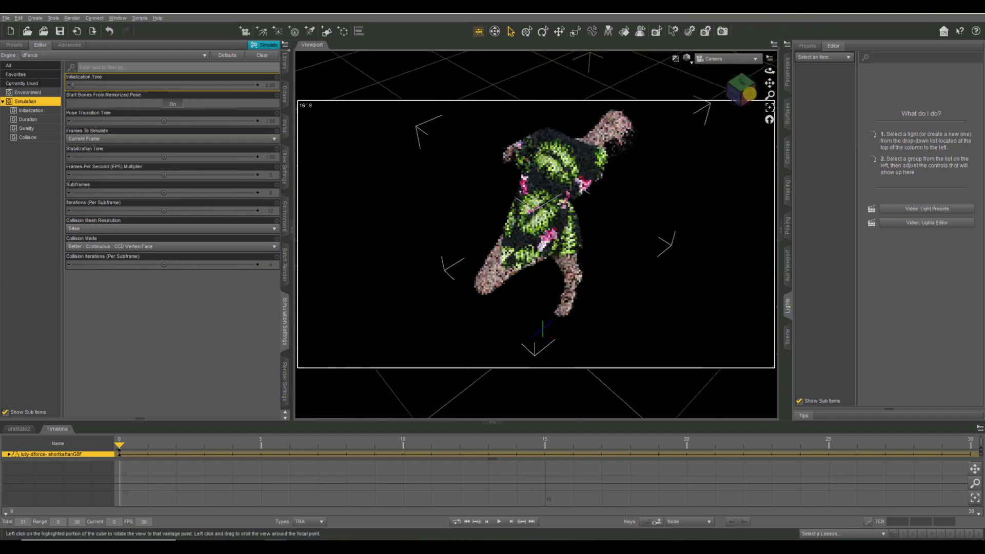
pyautogui.click(739, 93)
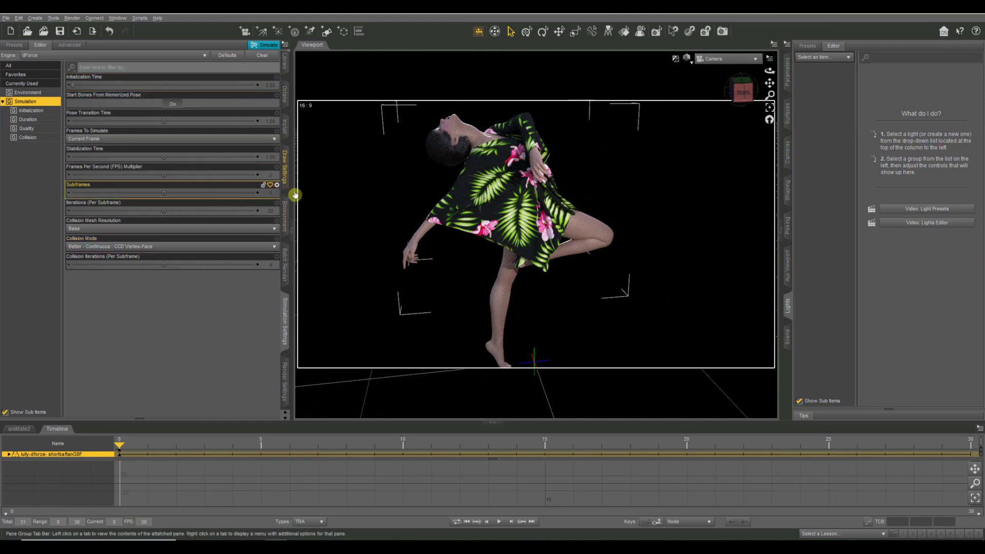
pyautogui.scroll(7, 282, 193)
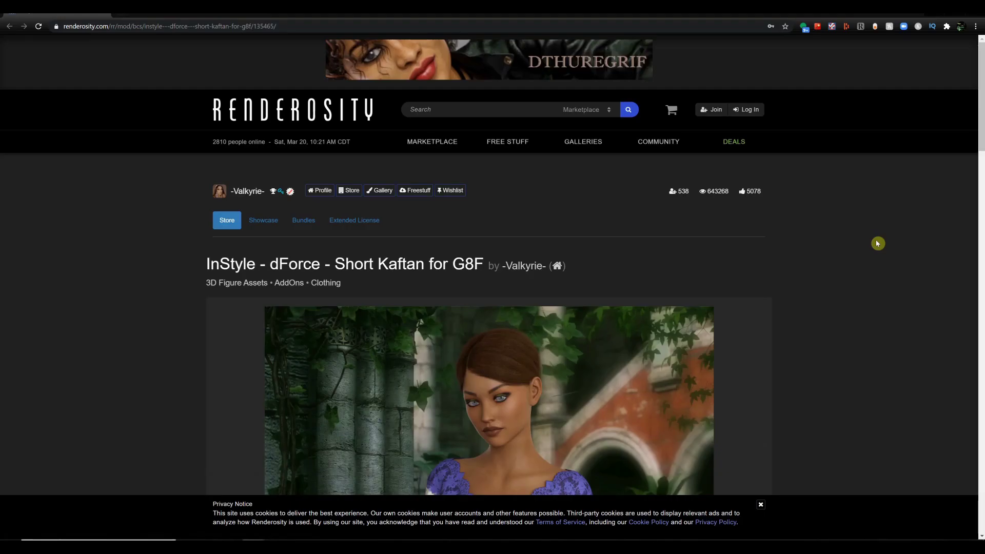
# - Scroll the InStyle - dForce - Short Kaftan for G8F page and dismiss the Privacy Notice banner
pyautogui.scroll(-2, 658, 140)
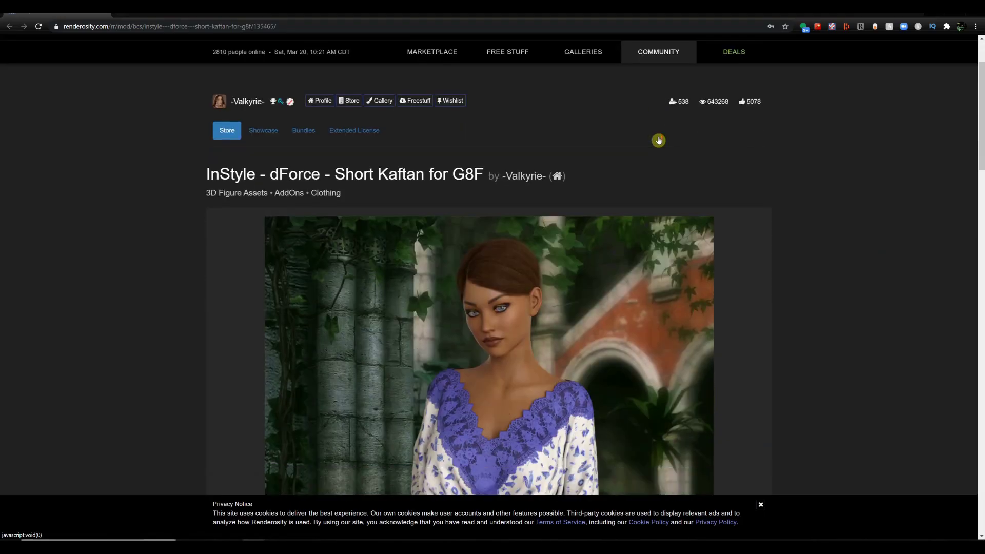
pyautogui.scroll(-1, 659, 140)
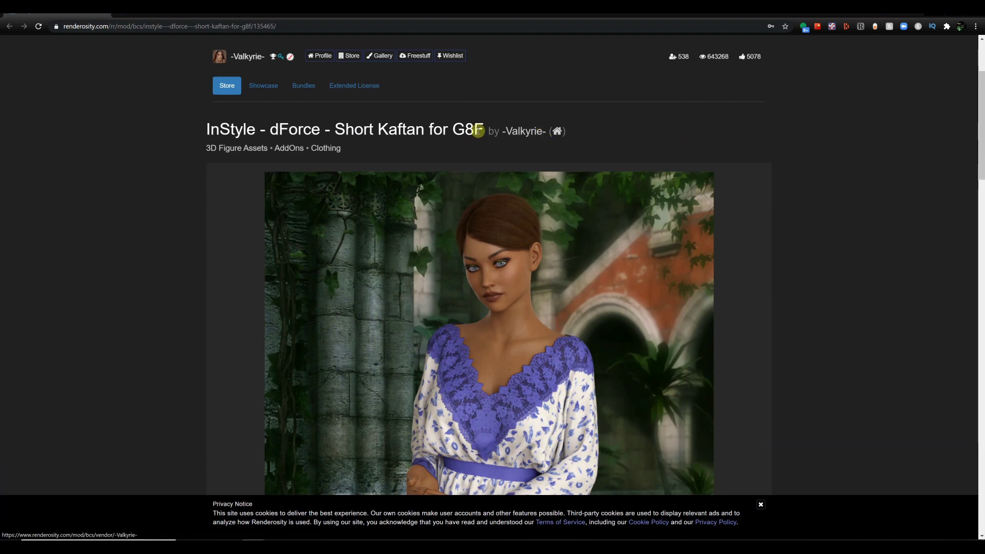
pyautogui.scroll(-1, 228, 121)
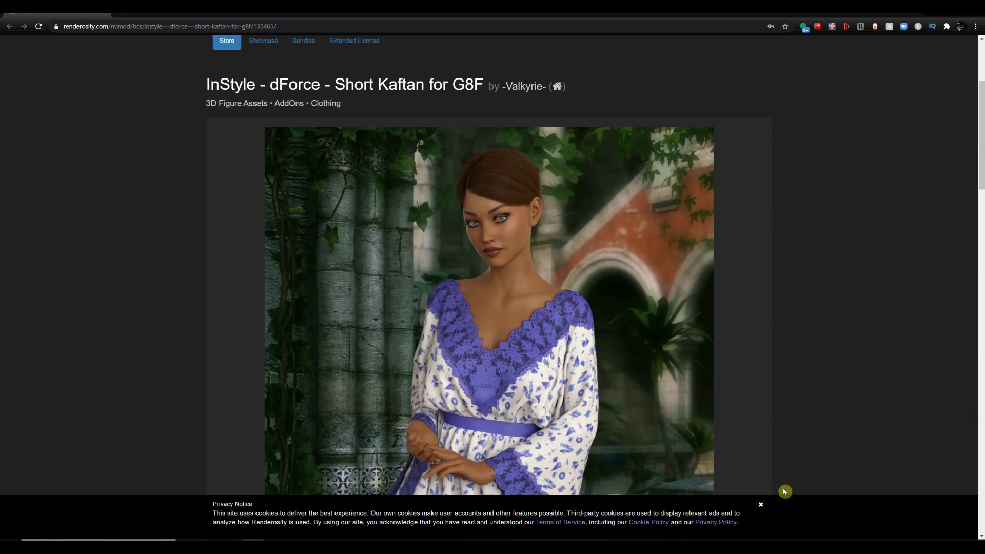
pyautogui.click(761, 505)
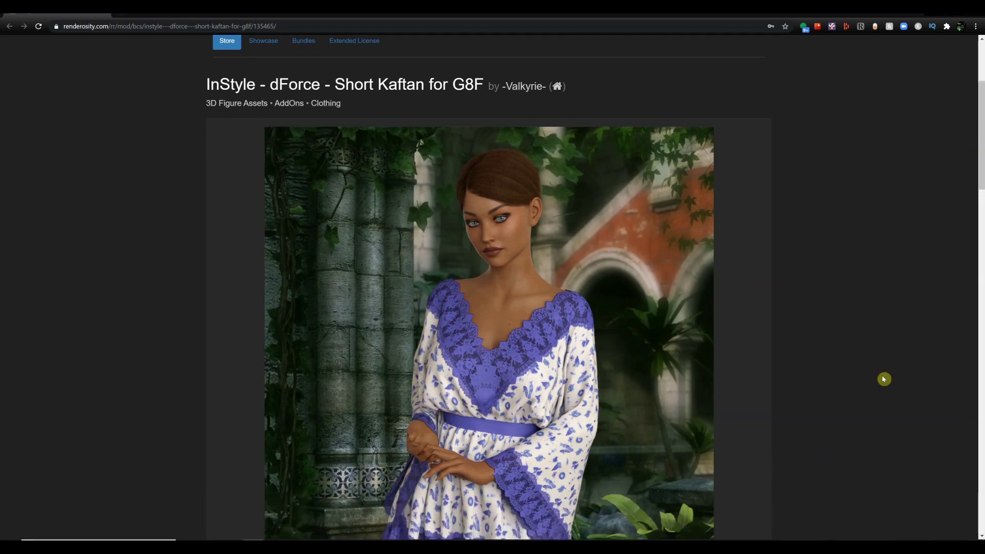